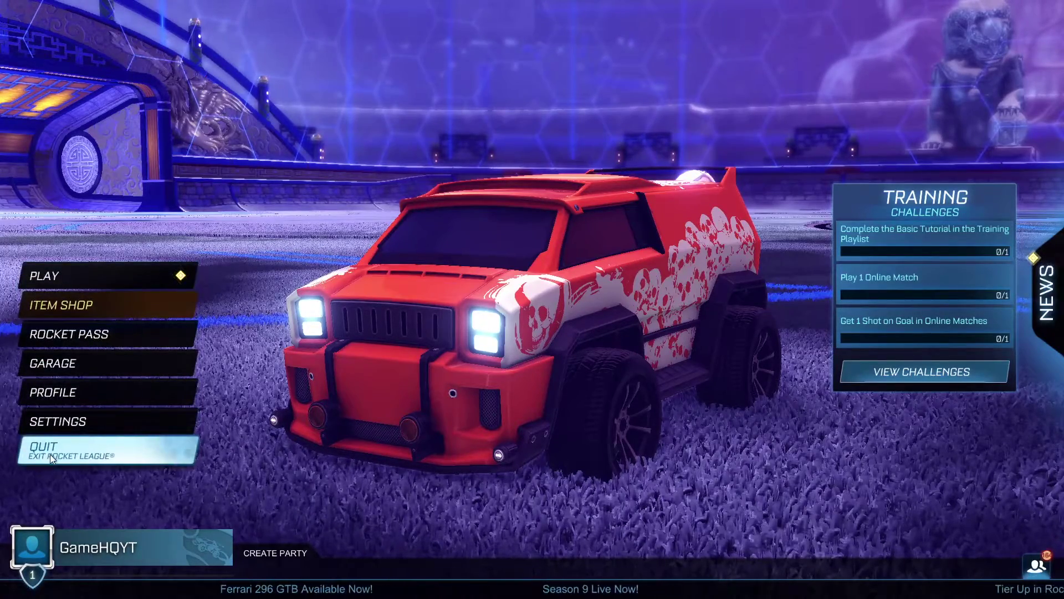
Quit Rocket League from its main menu and confirm the exit prompt.
left_click(79, 454)
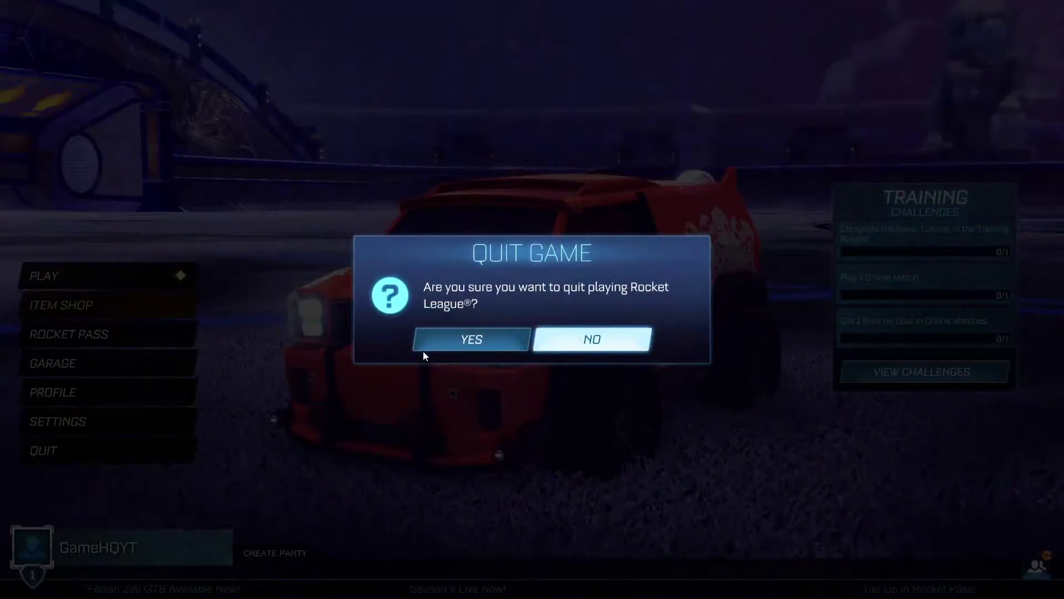
left_click(461, 342)
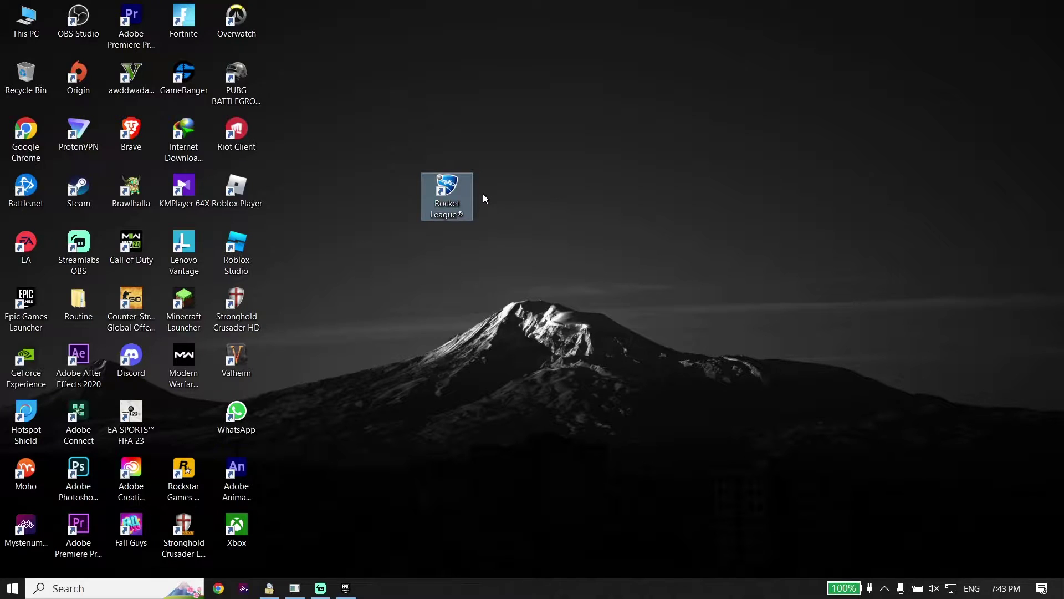
Browse from This PC to C:\Users\user\AppData\Local.
left_click(487, 200)
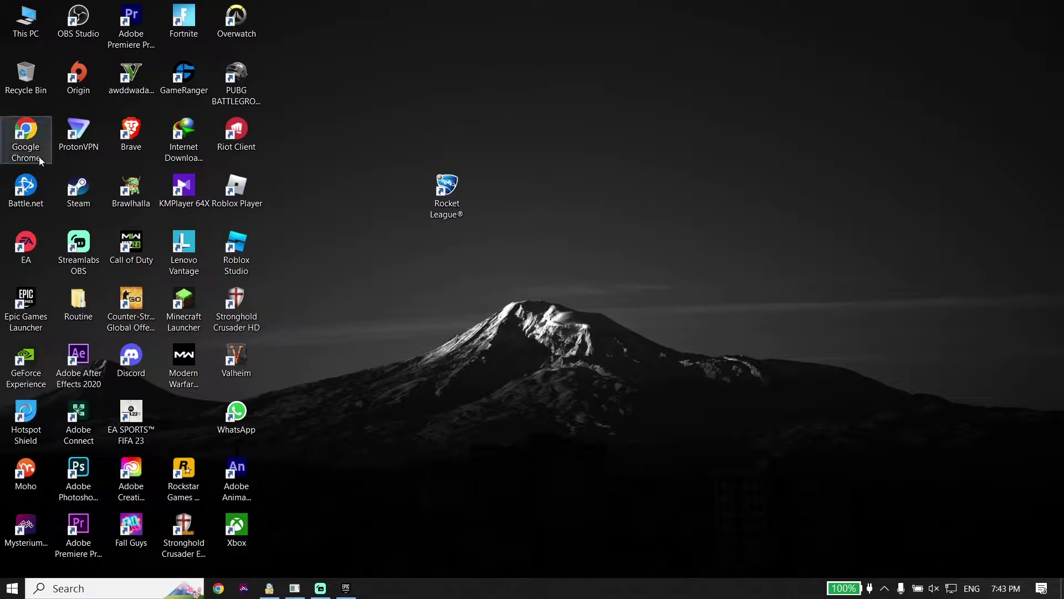
double_click(20, 20)
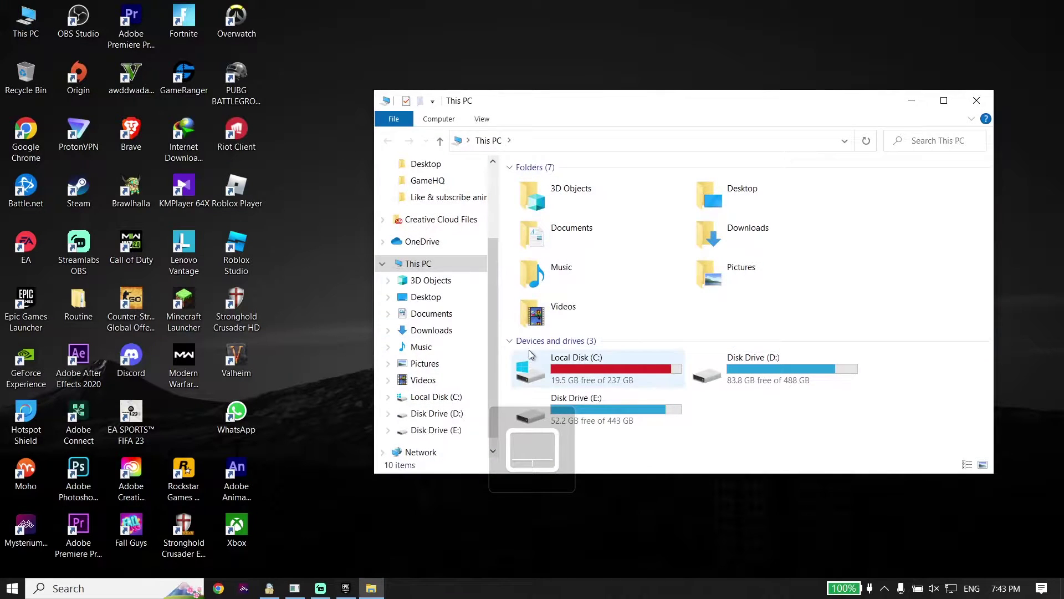
double_click(548, 360)
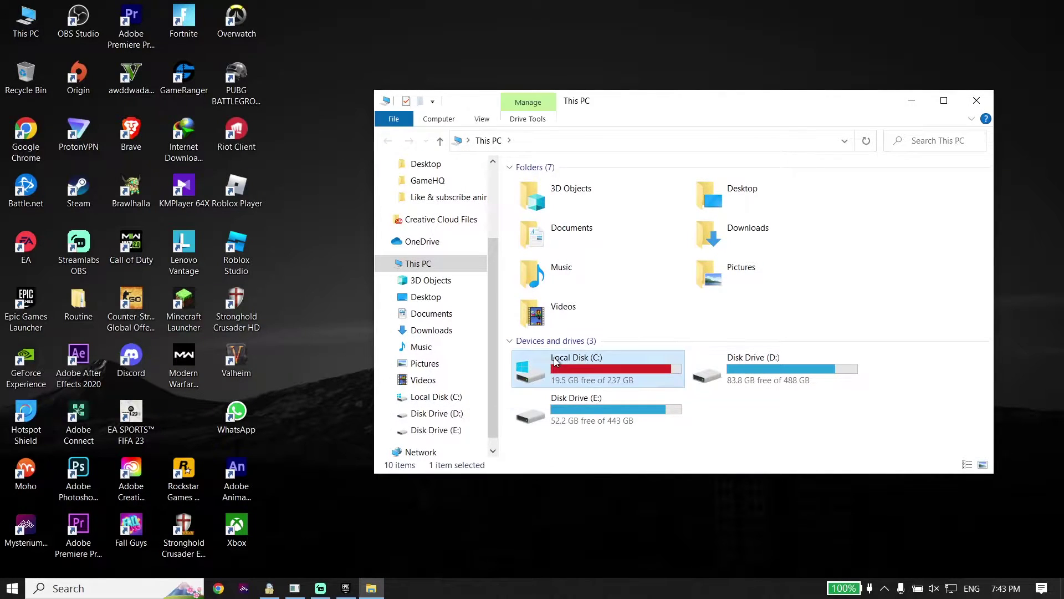
double_click(543, 382)
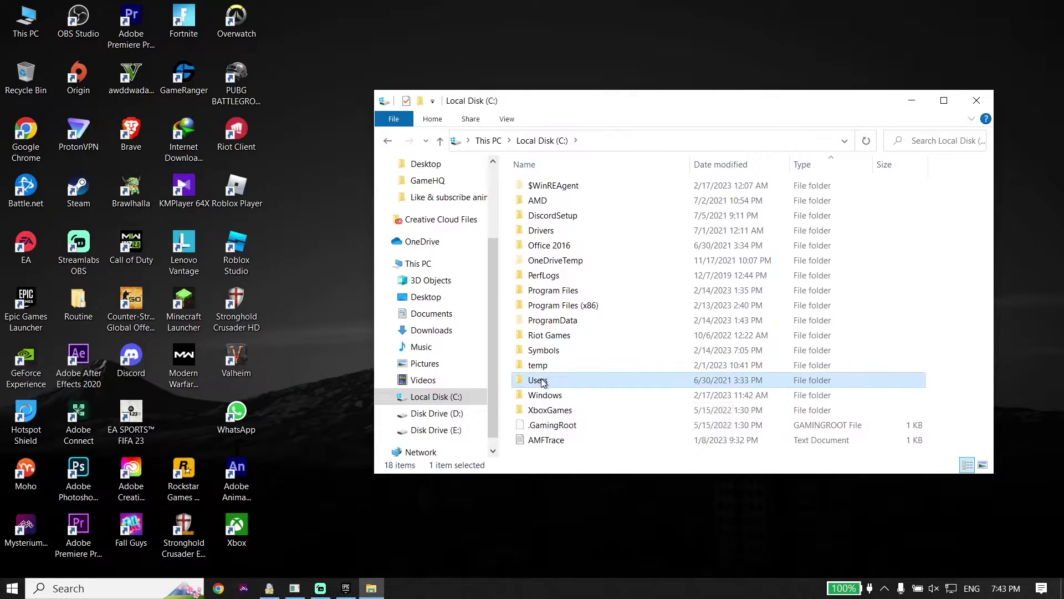
double_click(540, 216)
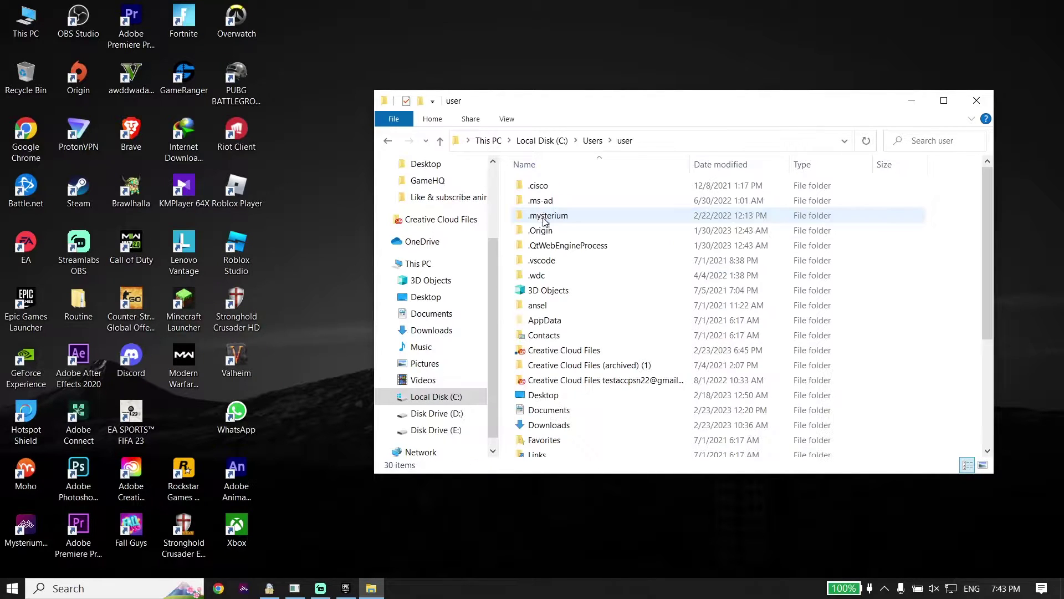
double_click(559, 321)
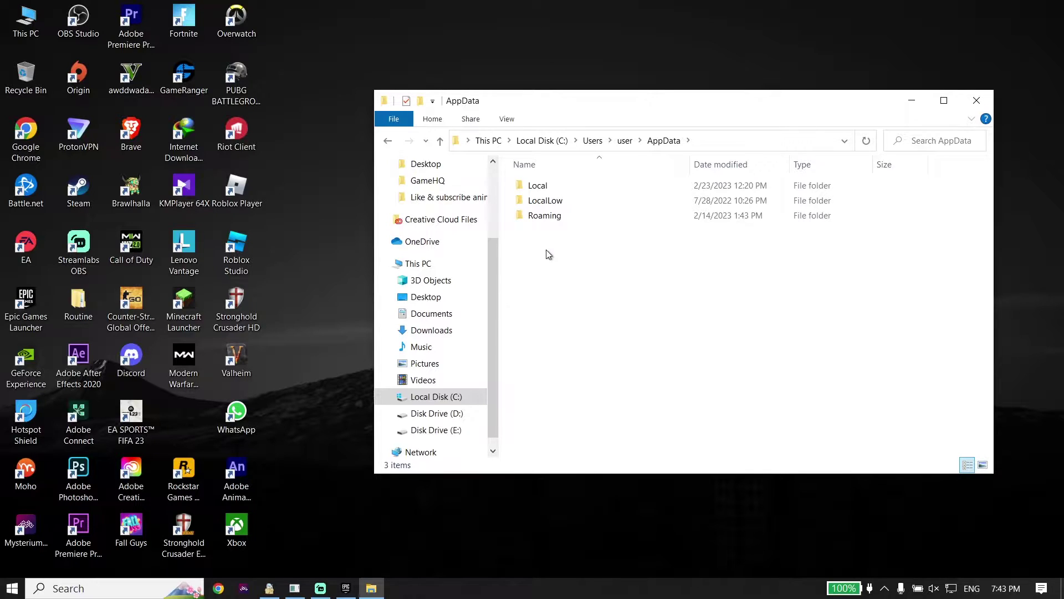
double_click(561, 185)
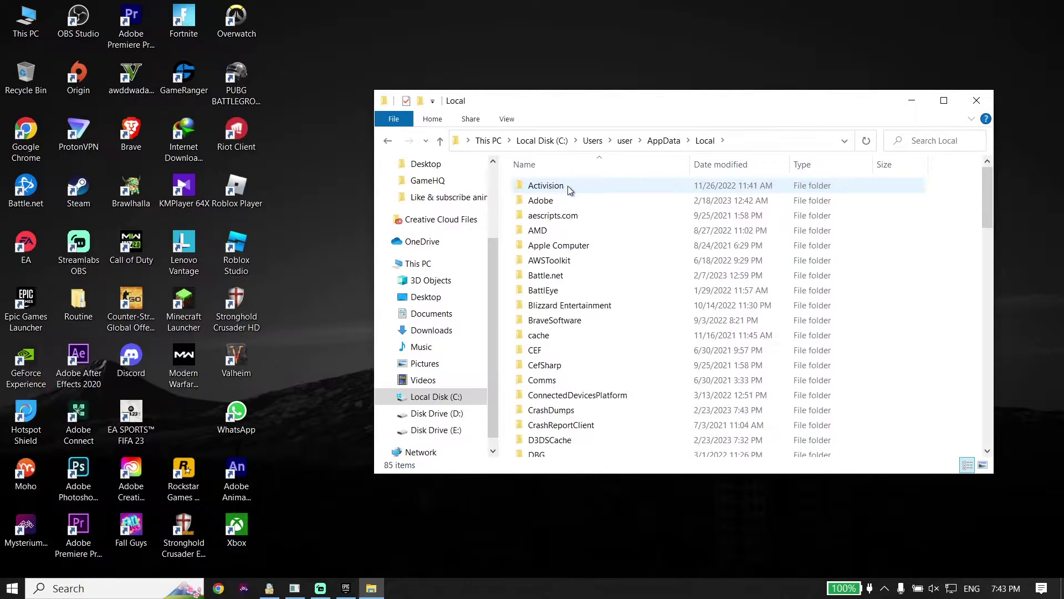
Open EpicGamesLauncher\Saved and select the webcache_4430 folder.
scroll(585, 241, "down", 4)
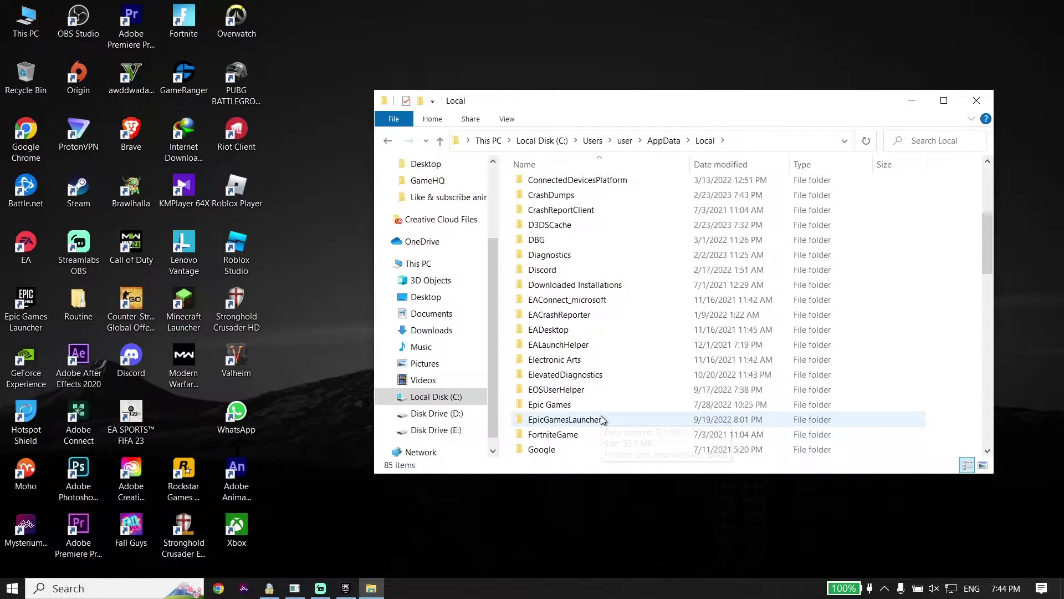
mouse_move(601, 420)
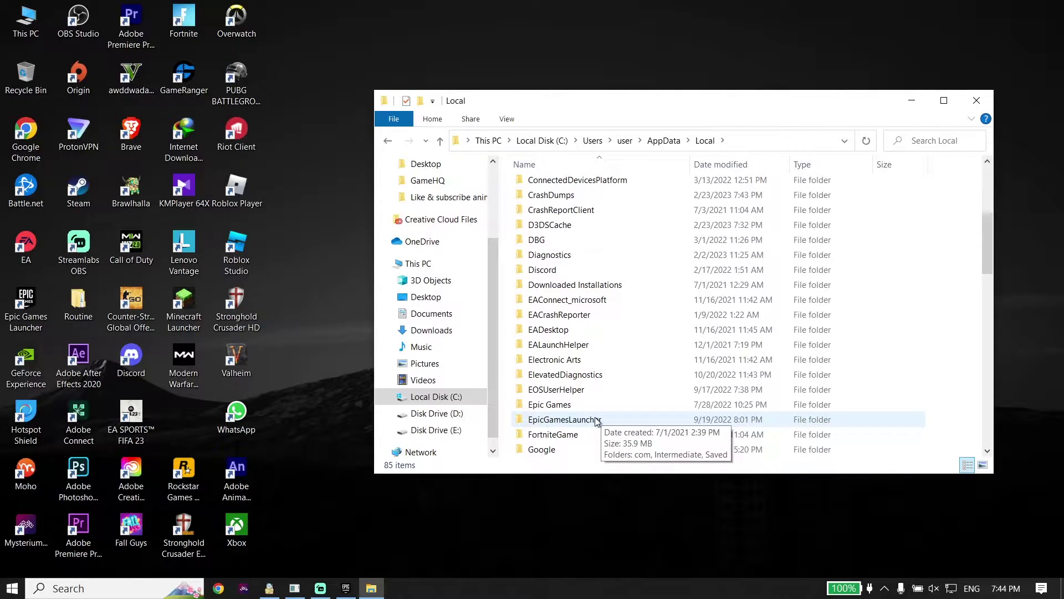
double_click(599, 422)
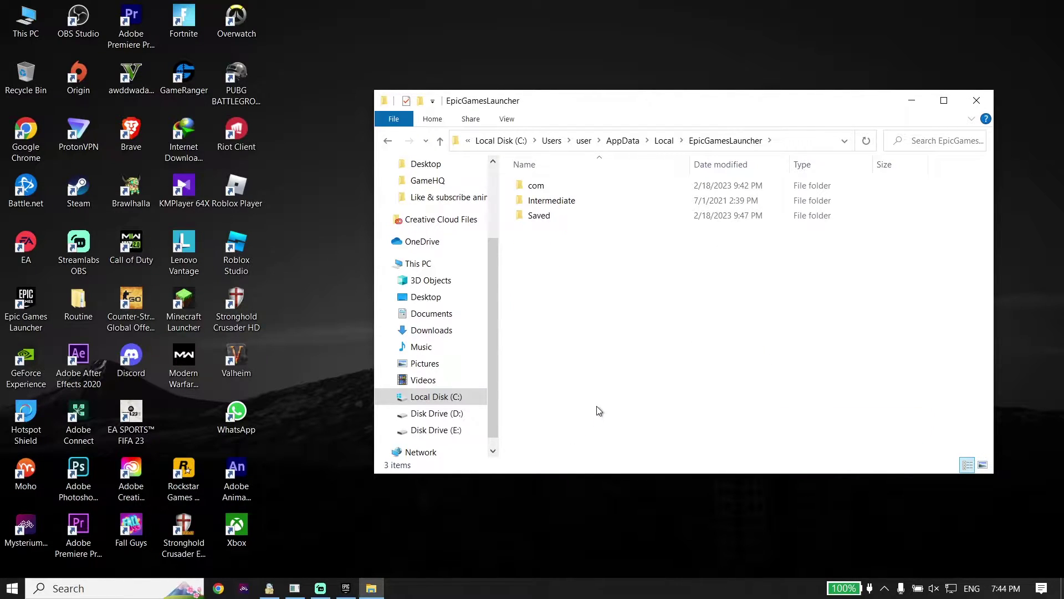
double_click(541, 216)
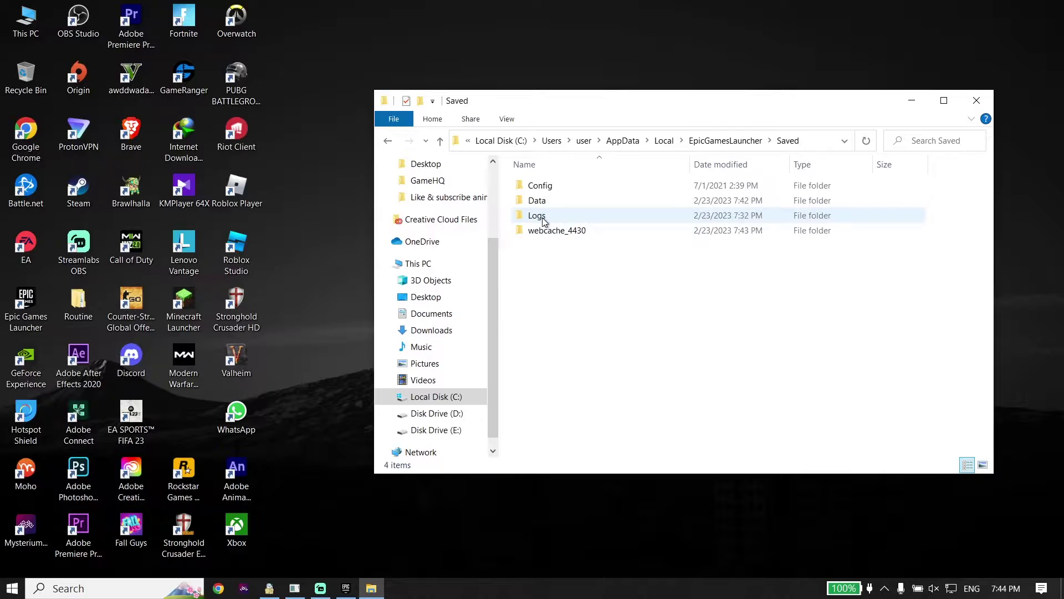
left_click(575, 232)
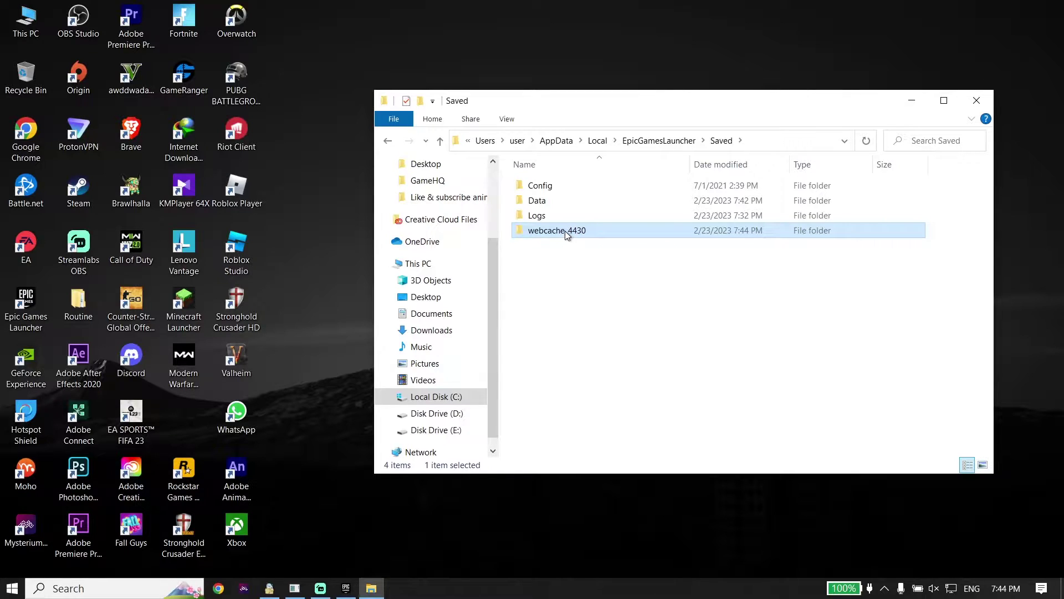
Try deleting webcache_4430, which fails with a Folder In Use error.
right_click(571, 236)
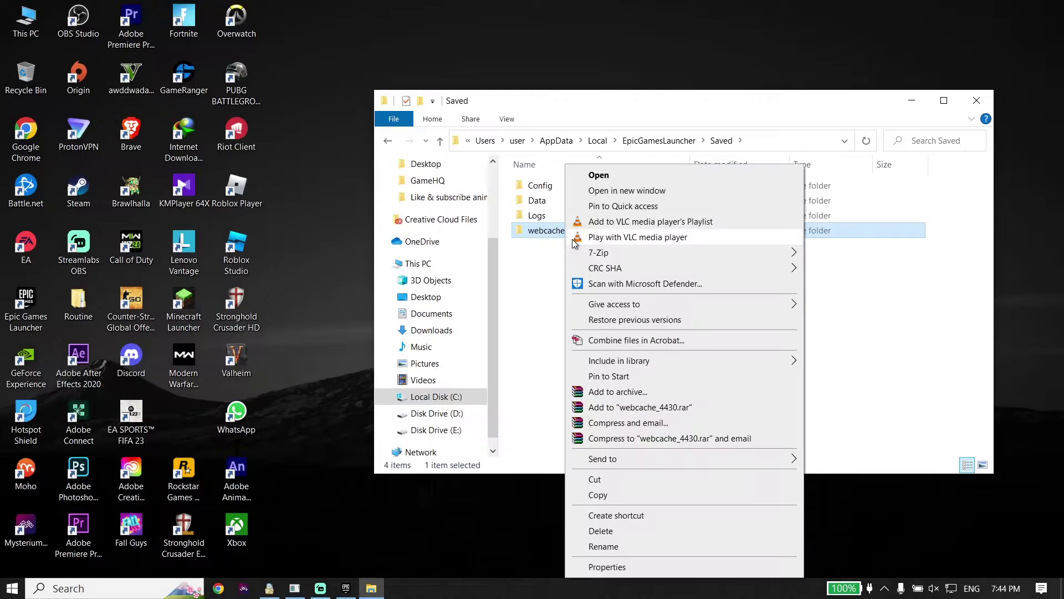
left_click(611, 530)
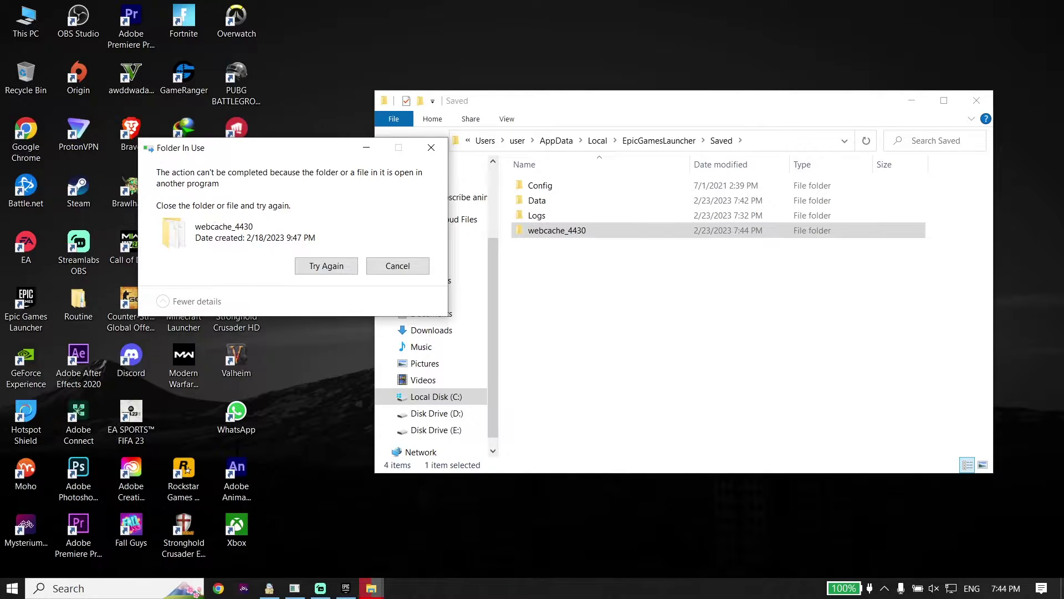
right_click(583, 587)
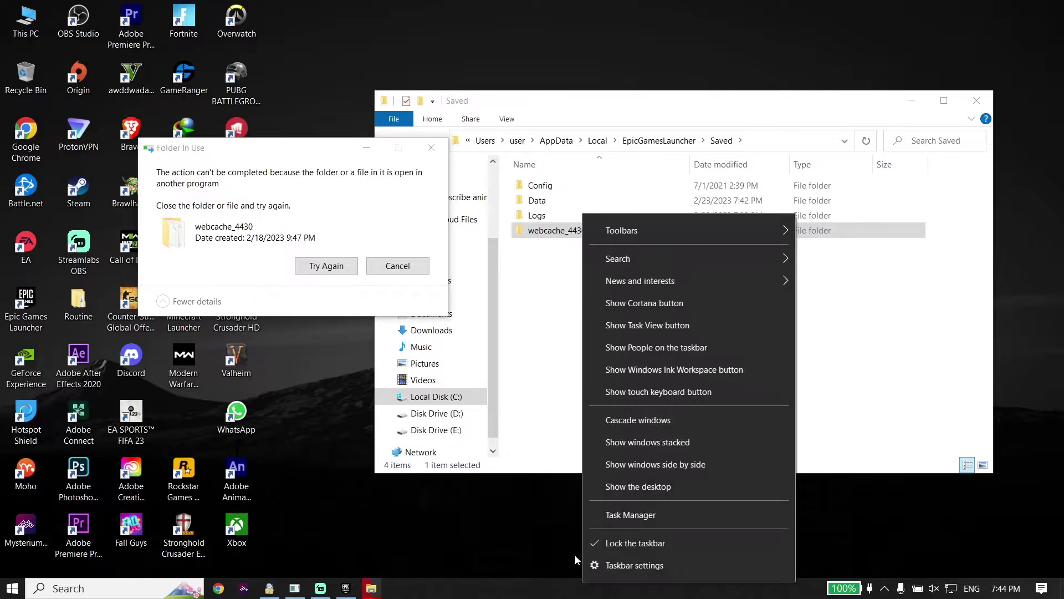
End the EpicGamesLauncher task in Task Manager and retry deleting webcache_4430.
left_click(610, 514)
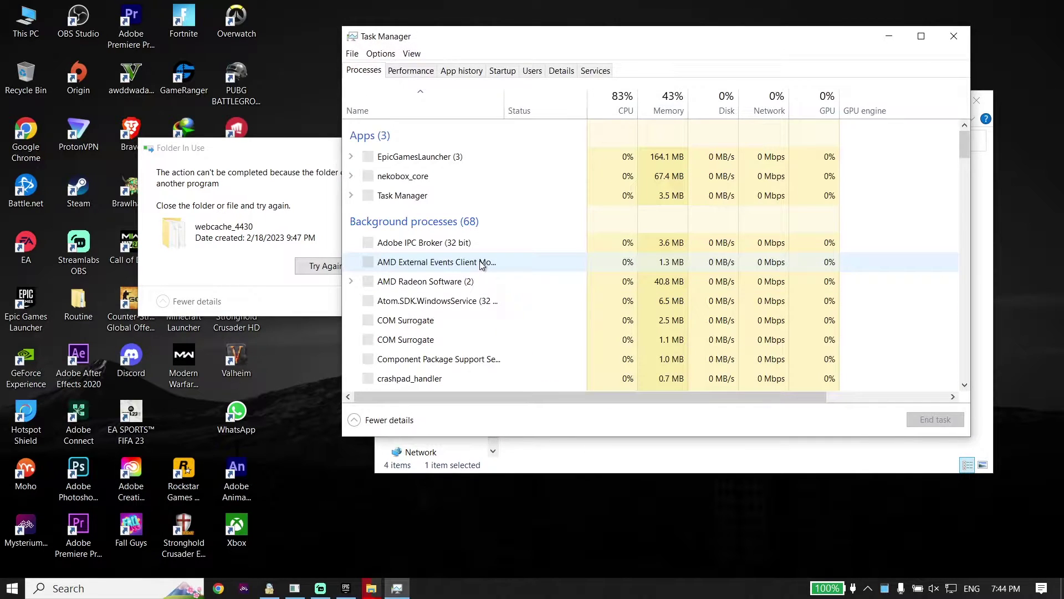
left_click(430, 158)
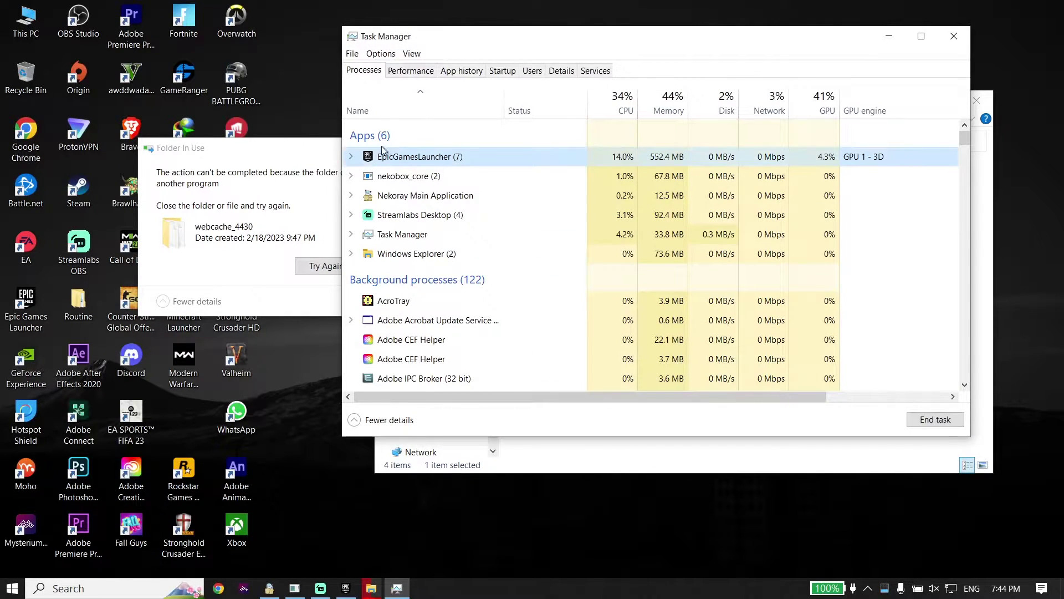
right_click(452, 159)
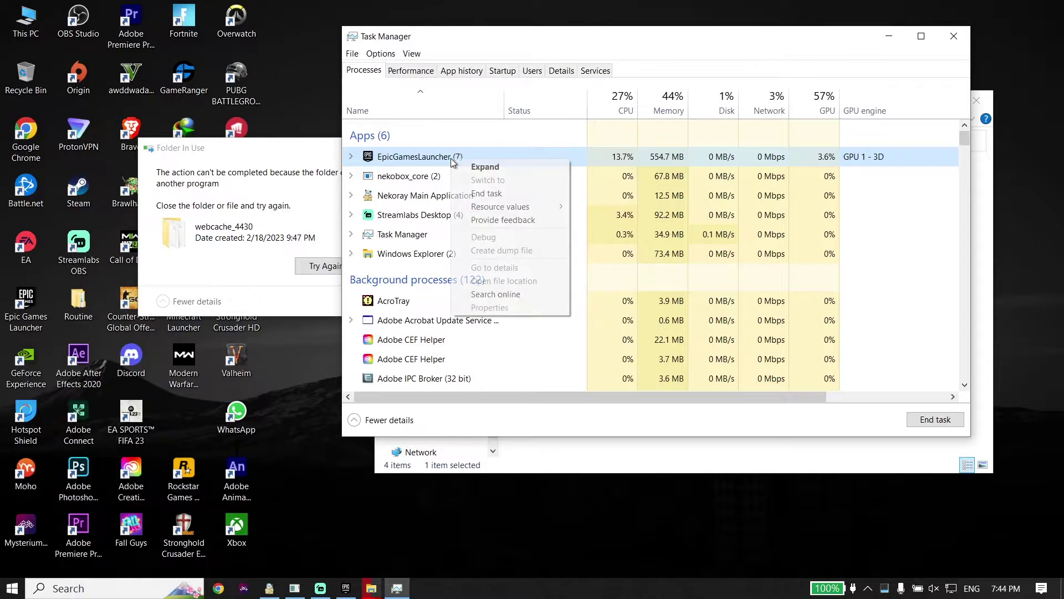
left_click(481, 194)
left_click(890, 36)
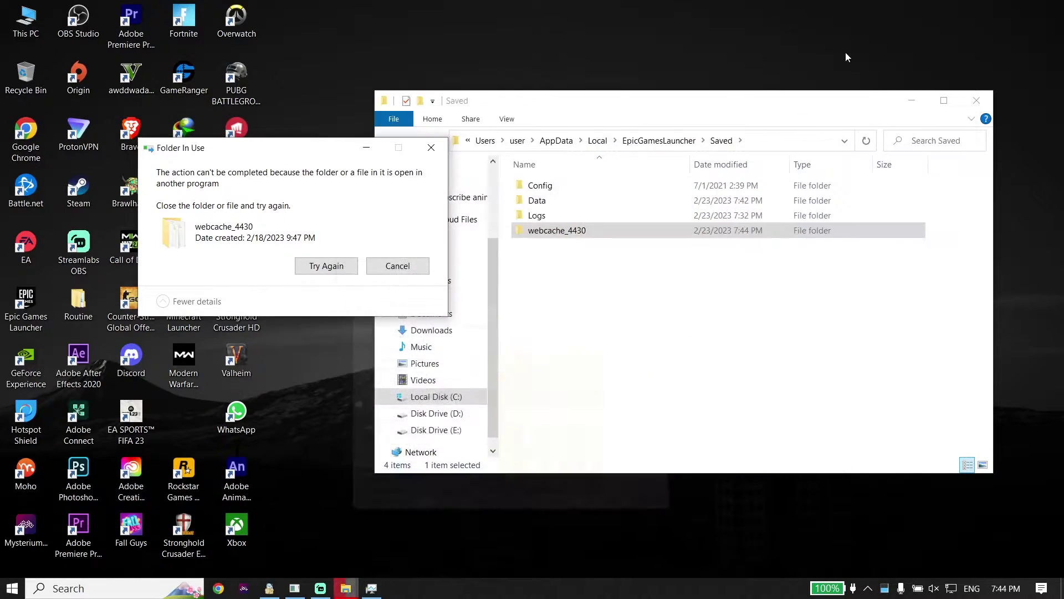
left_click(332, 266)
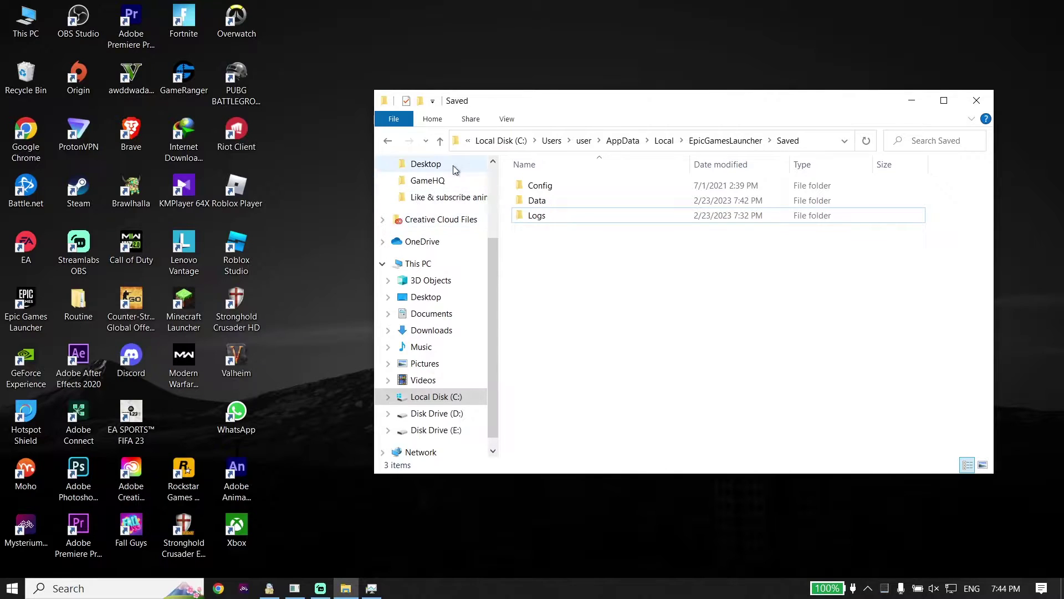
left_click(493, 142)
Delete the Cache folder in Documents\My Games\Rocket League\TAGame and close the window.
left_click(481, 142)
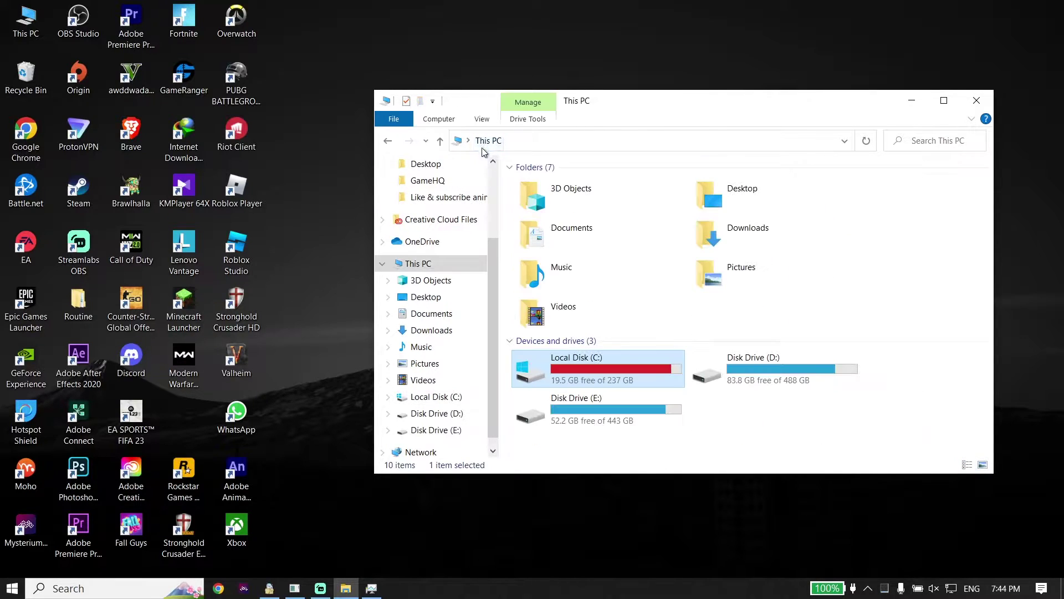
double_click(566, 236)
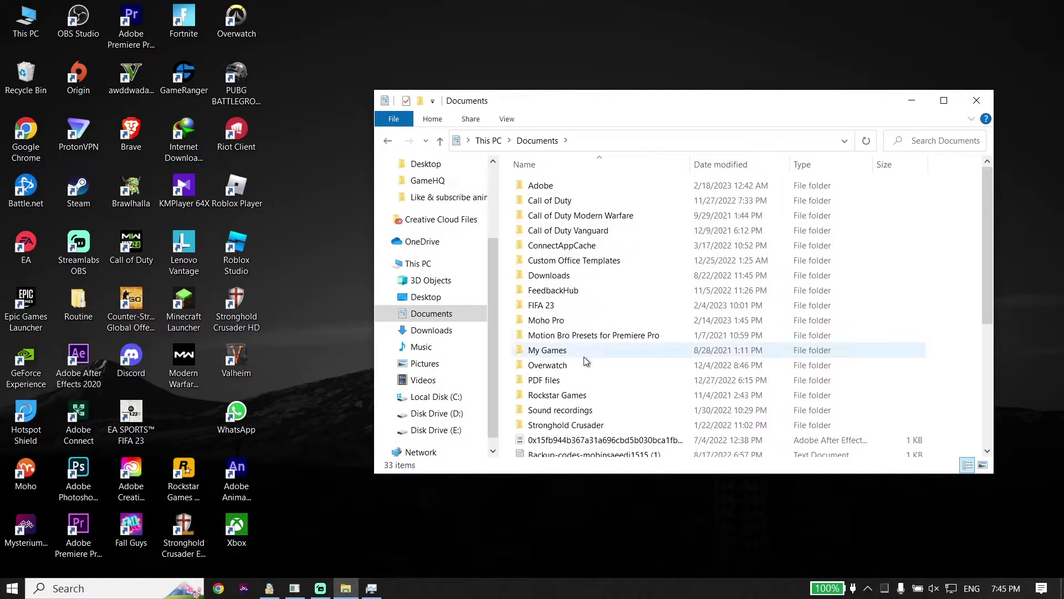
double_click(575, 346)
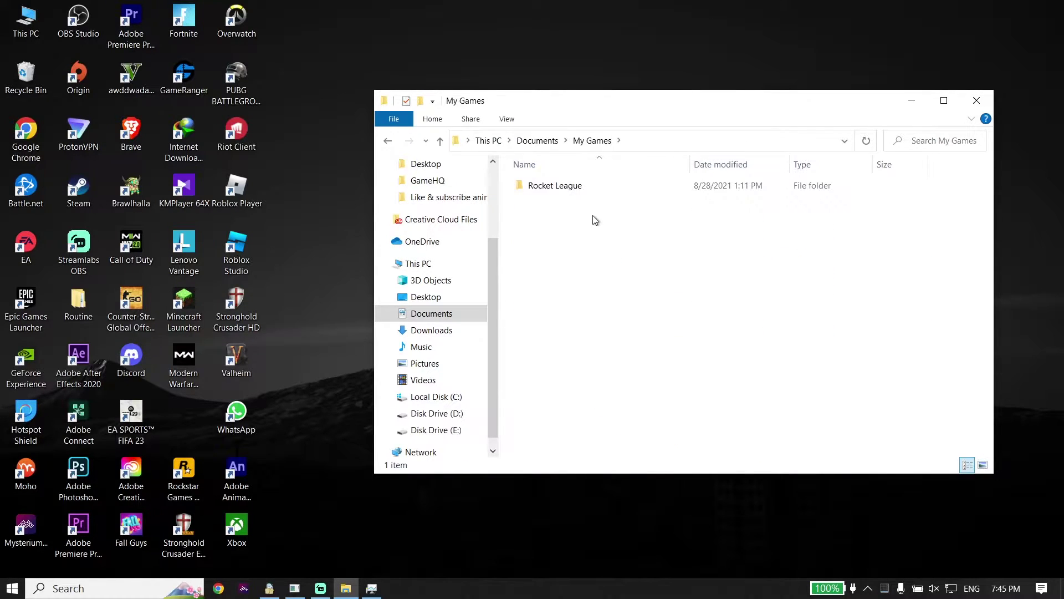
double_click(569, 184)
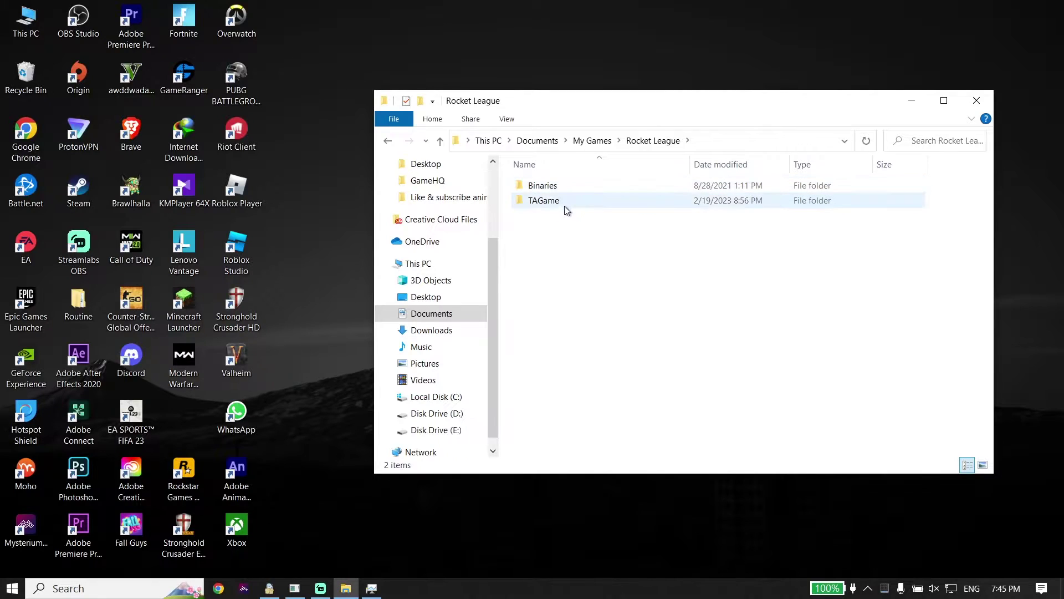
double_click(548, 202)
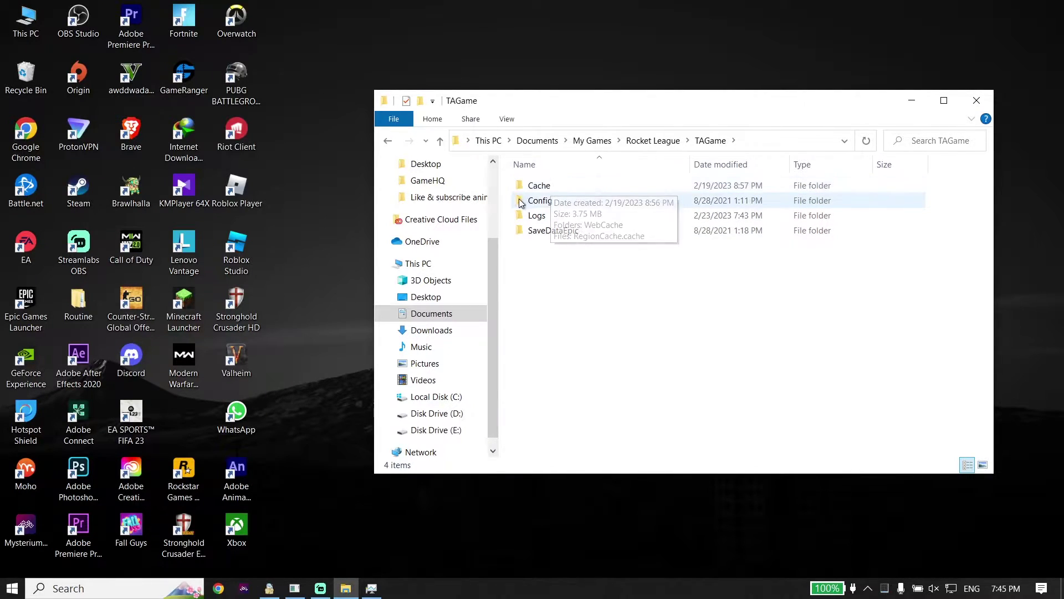
left_click(547, 188)
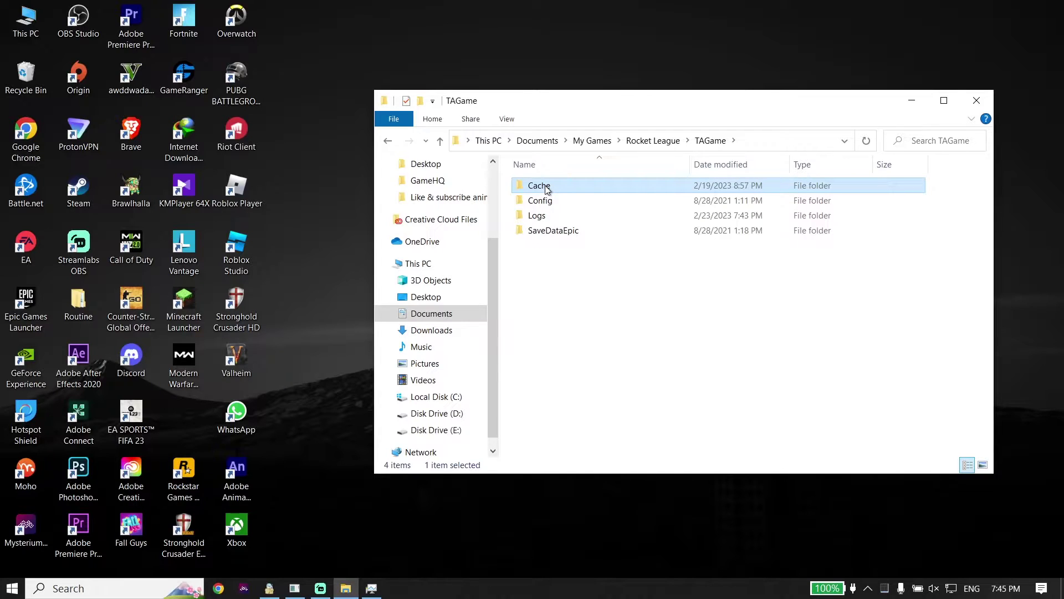
key("Delete")
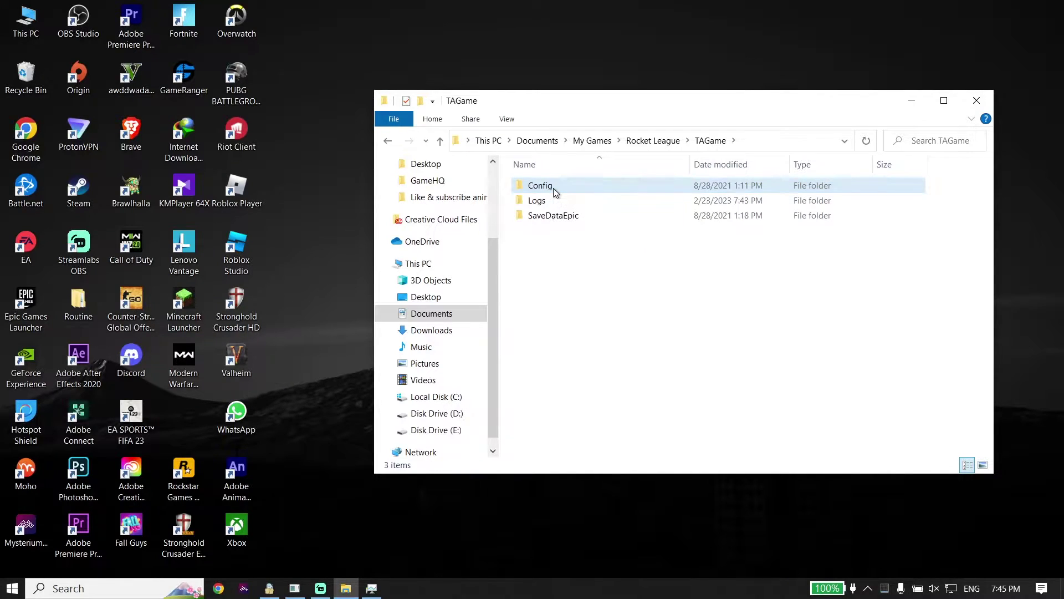
left_click(977, 100)
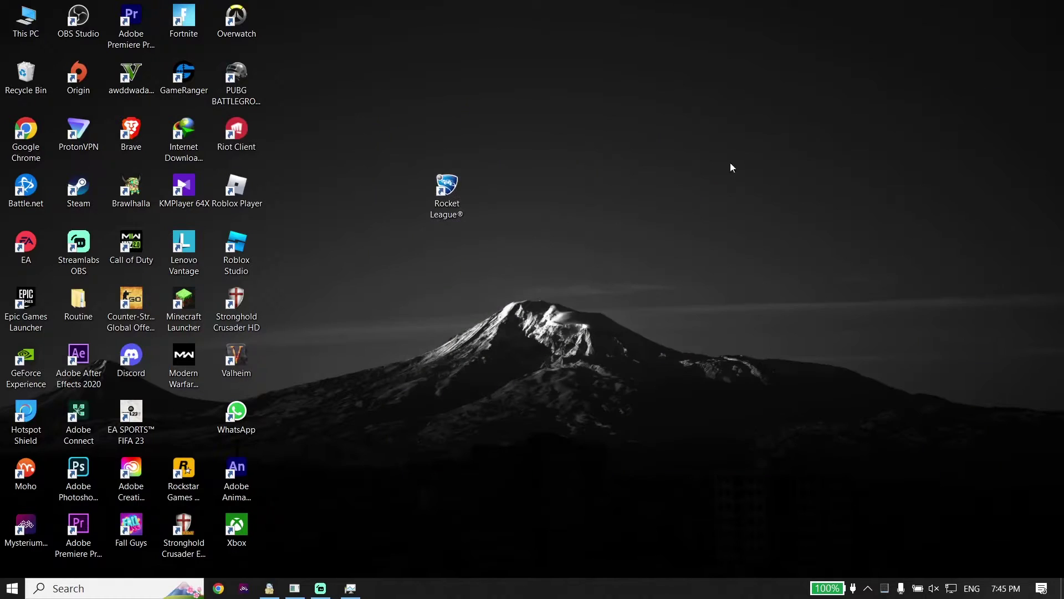
Restart the PC using the Start menu power options.
left_click(12, 588)
left_click(17, 561)
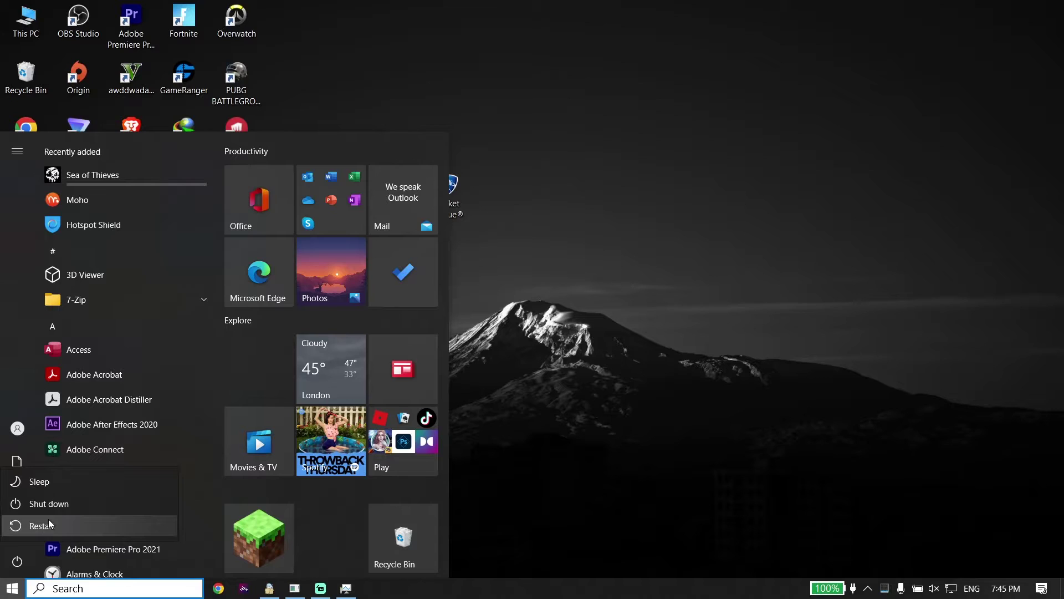
left_click(488, 435)
left_click(489, 441)
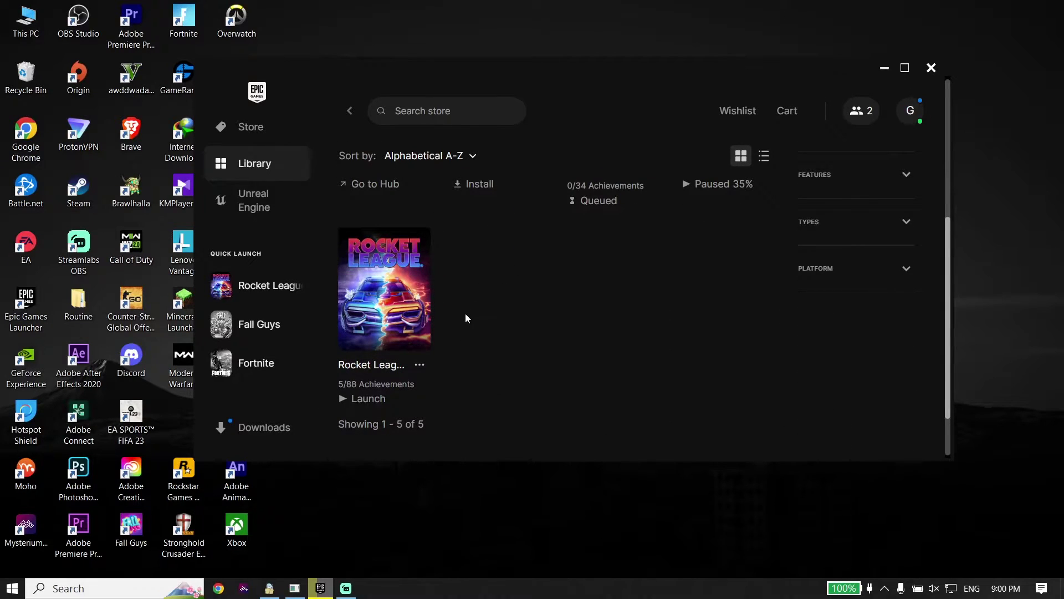
Open Rocket League's Manage dialog from the Library and its installation folder link.
left_click(420, 365)
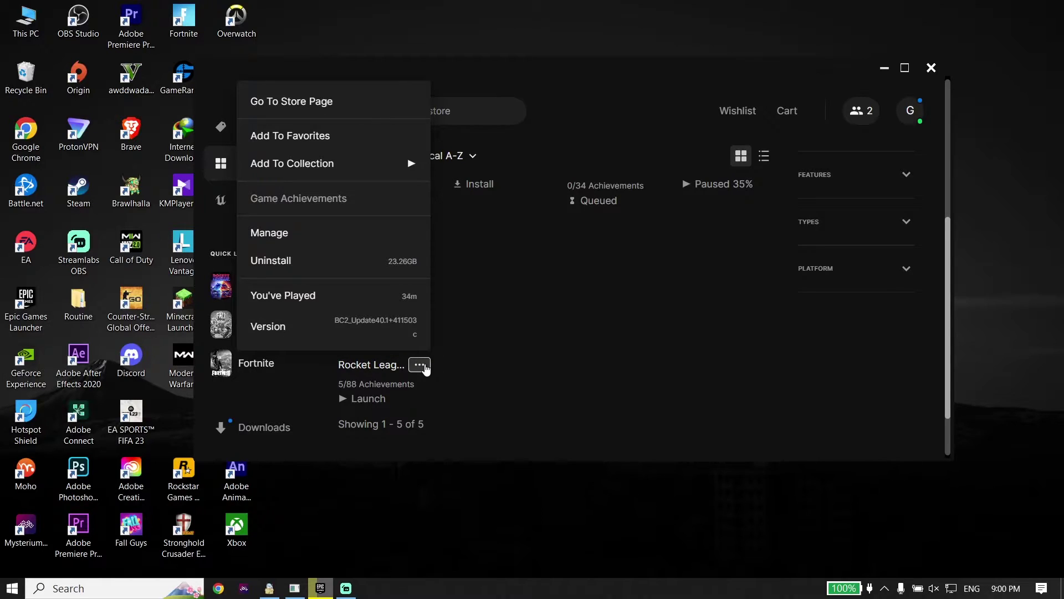
left_click(304, 237)
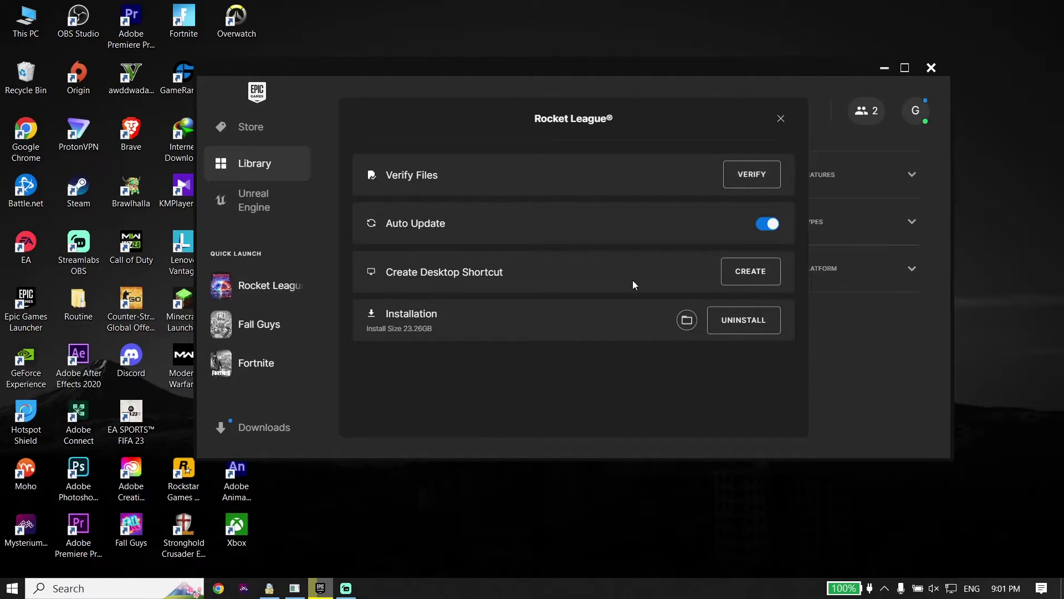
left_click(686, 315)
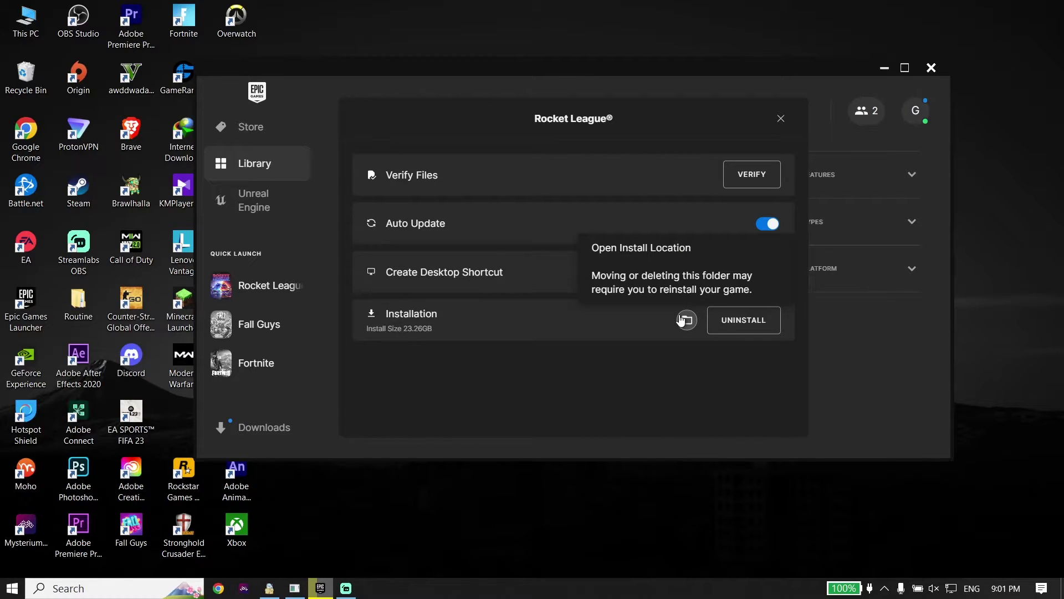
Open D:\Games\Epic Games\rocketleague\Binaries\Win64 and locate the RocketLeague application.
left_click(683, 319)
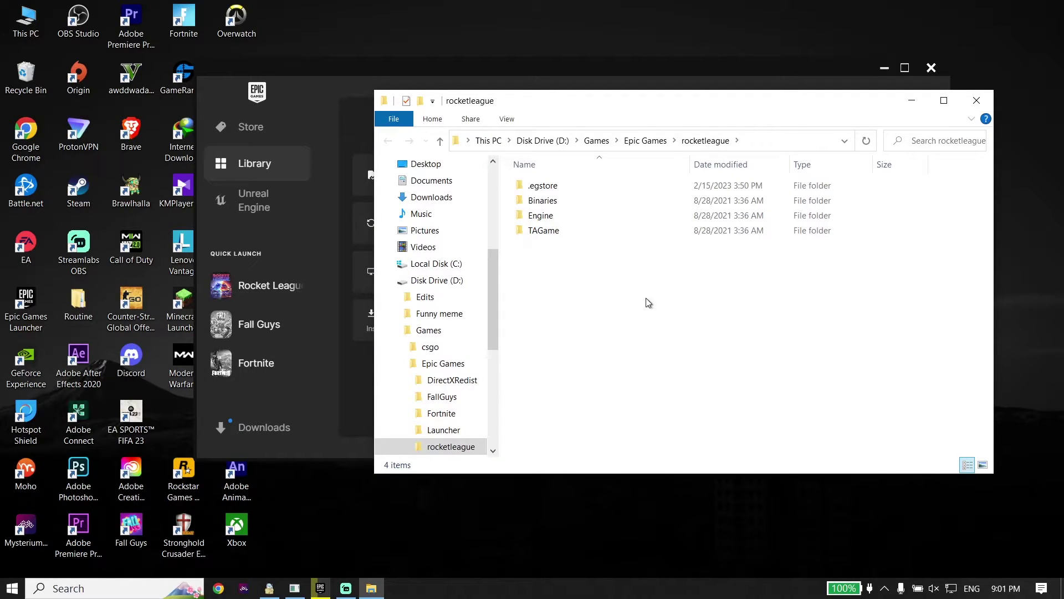
mouse_move(553, 206)
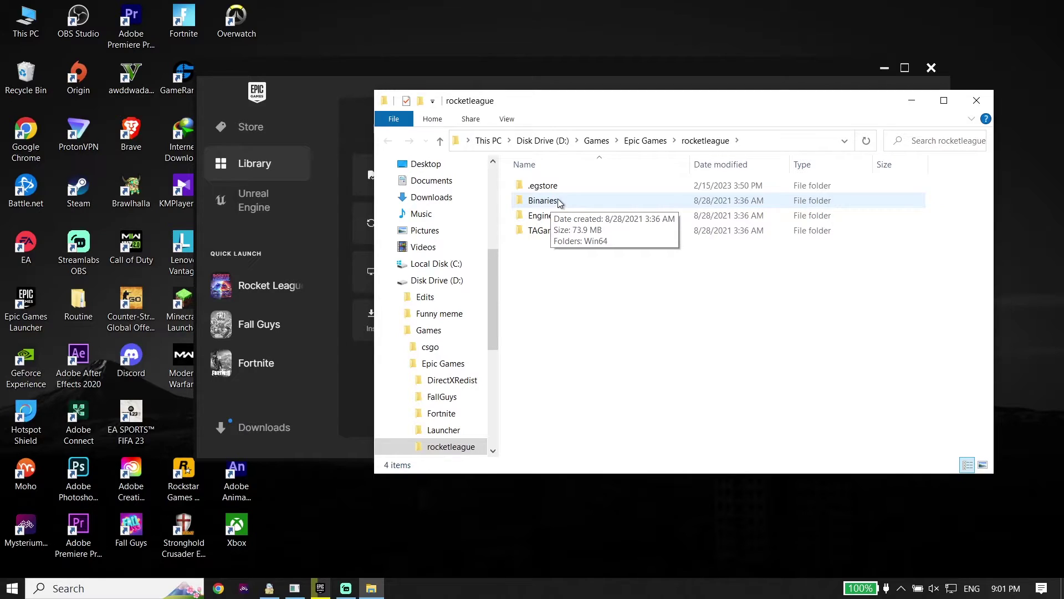
double_click(559, 201)
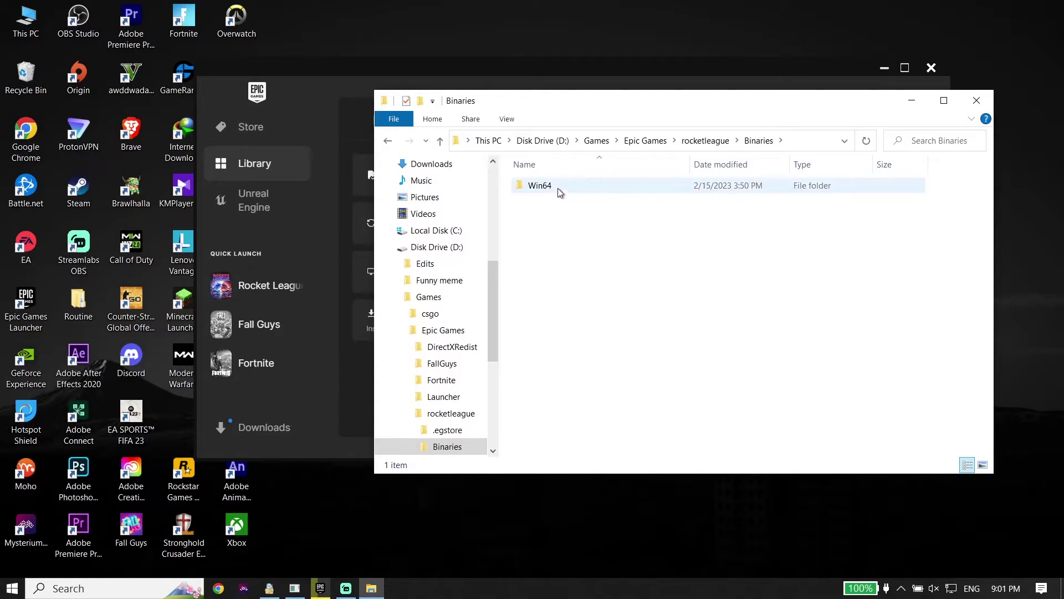
double_click(556, 186)
scroll(610, 261, "down", 7)
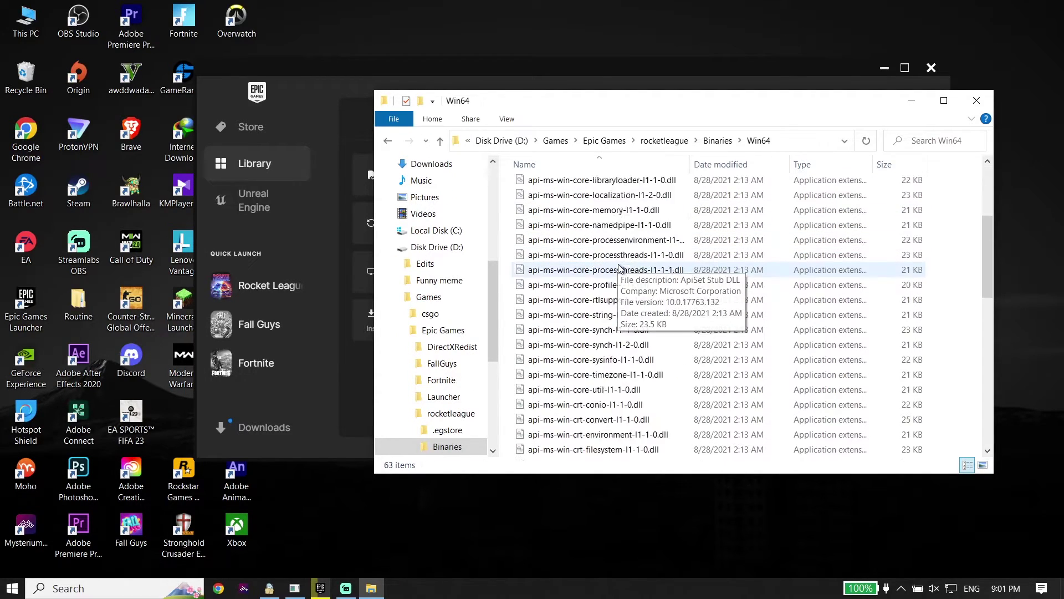
scroll(620, 270, "down", 6)
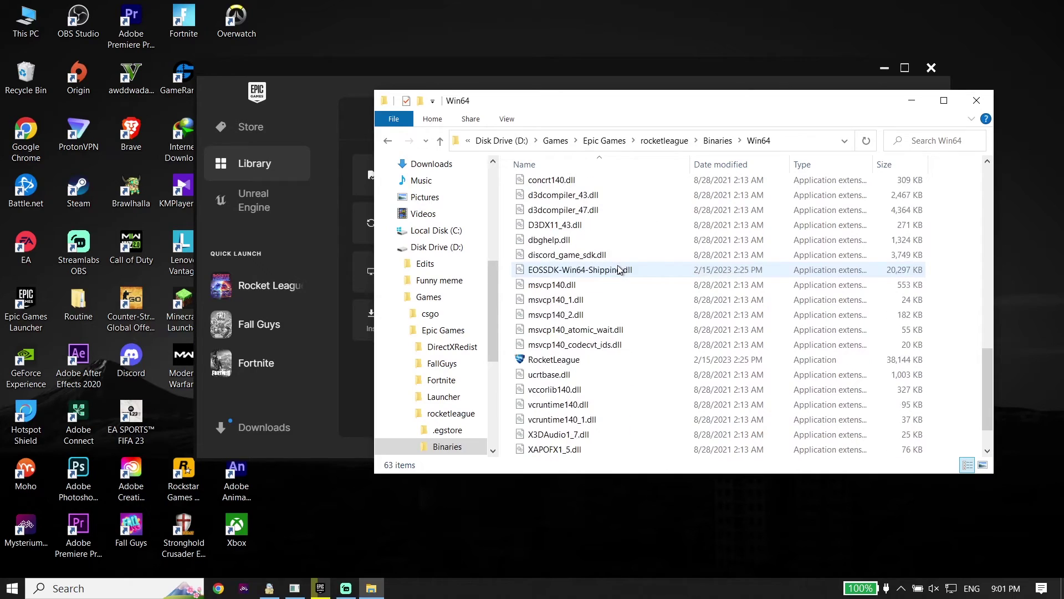
left_click(609, 355)
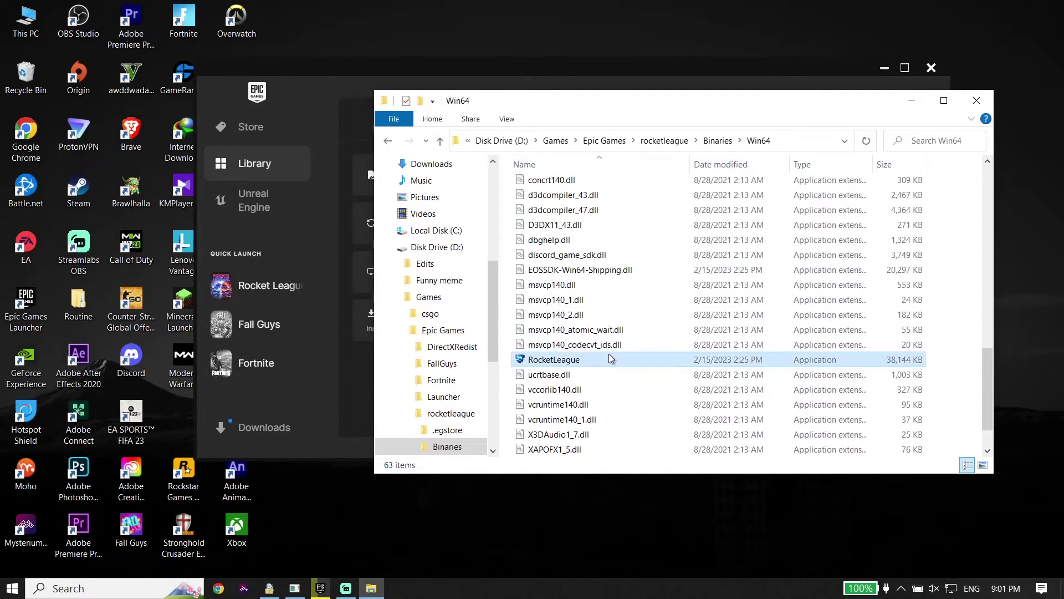
double_click(568, 359)
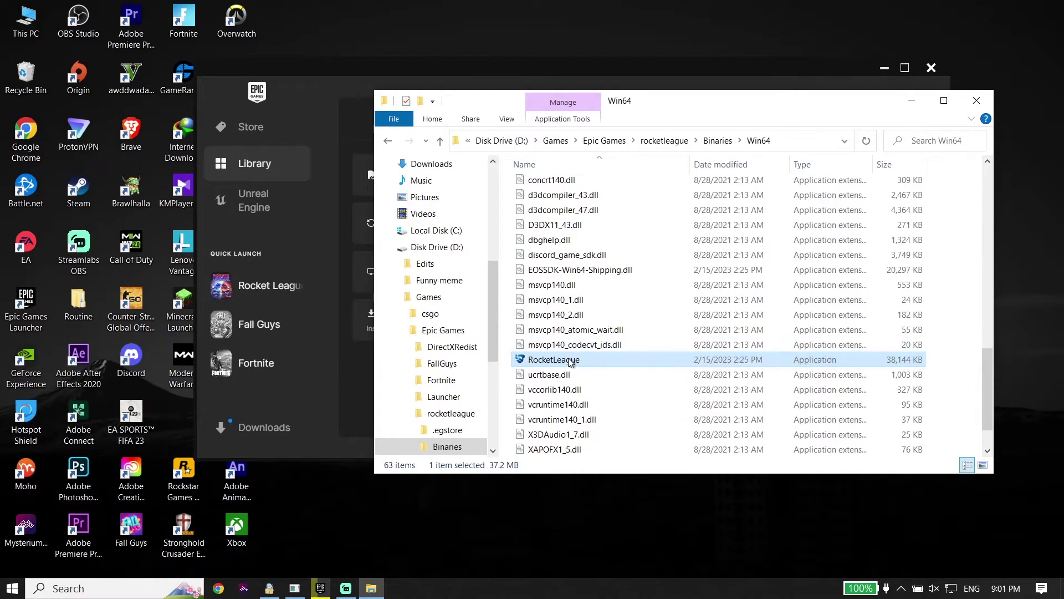
Enable 'Run this program as an administrator' for RocketLeague, then close properties and Explorer.
right_click(566, 357)
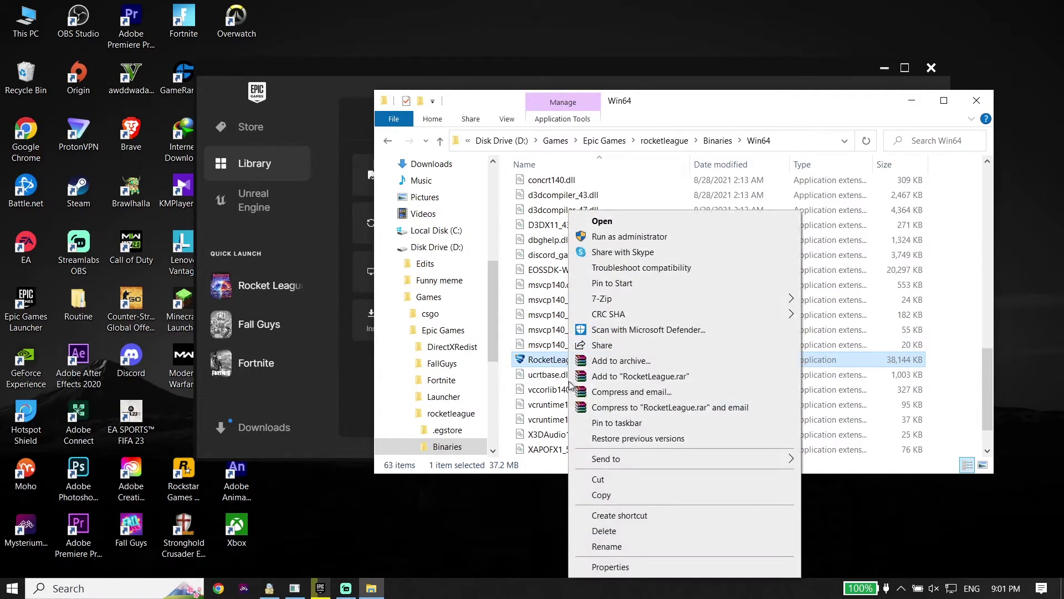
left_click(611, 566)
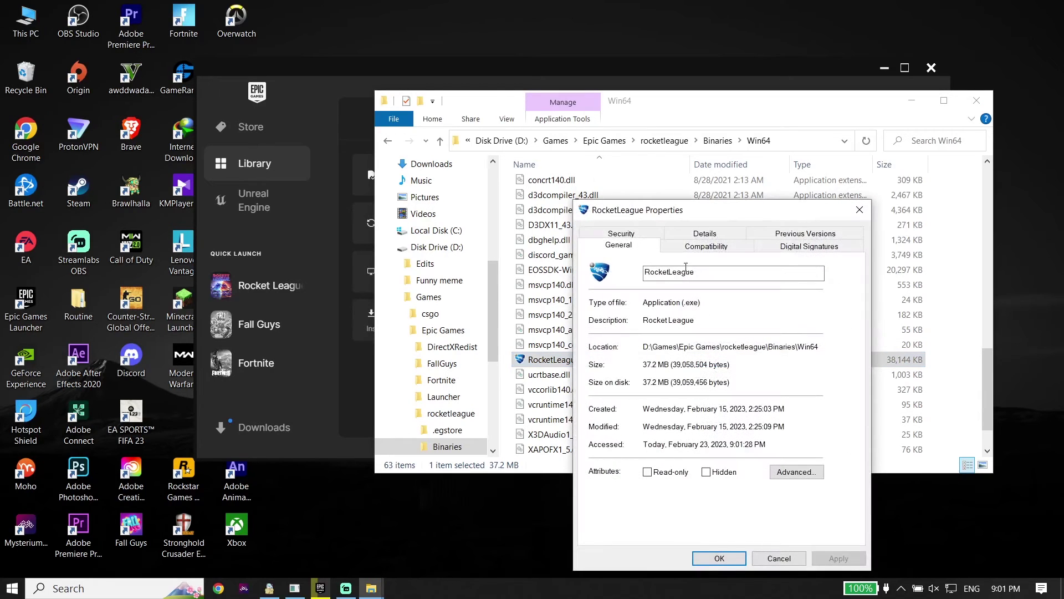
left_click(704, 245)
left_click(600, 464)
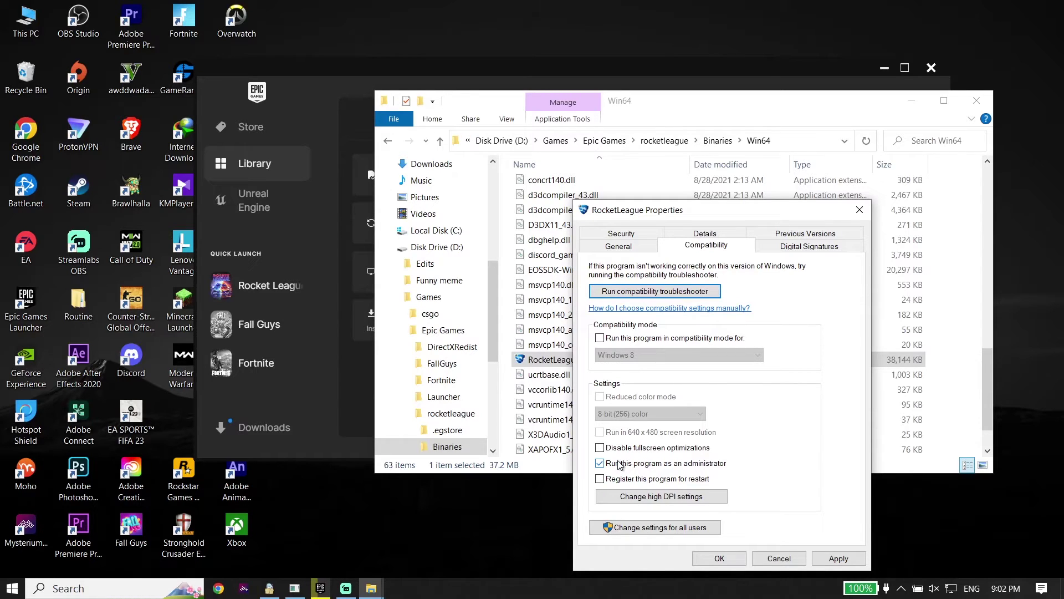
left_click(860, 210)
left_click(977, 100)
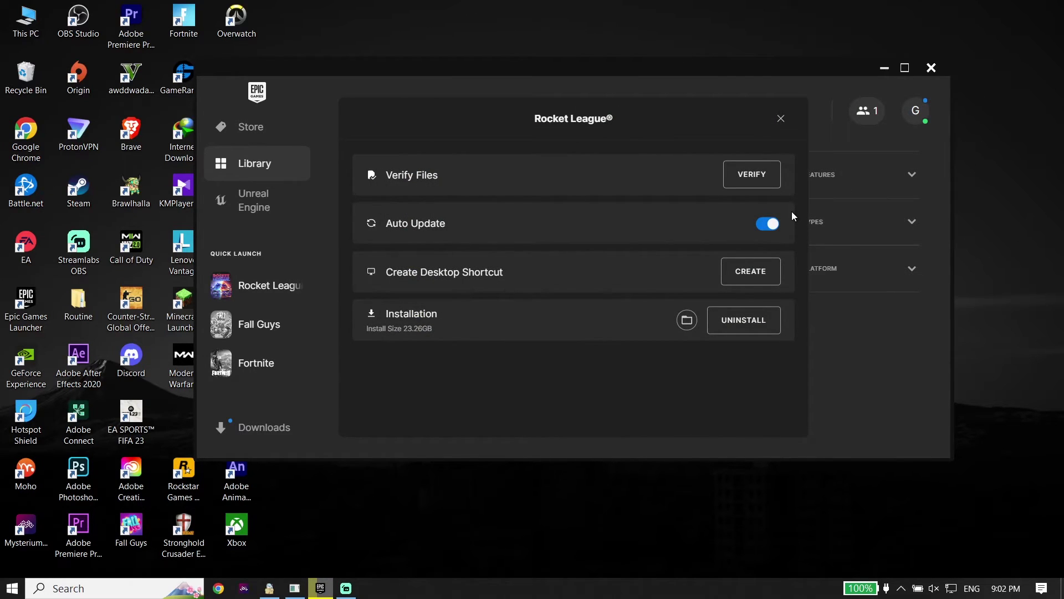
Close the Rocket League options dialog and move its desktop shortcut beside WhatsApp.
left_click(781, 118)
left_click_drag(452, 198, 428, 231)
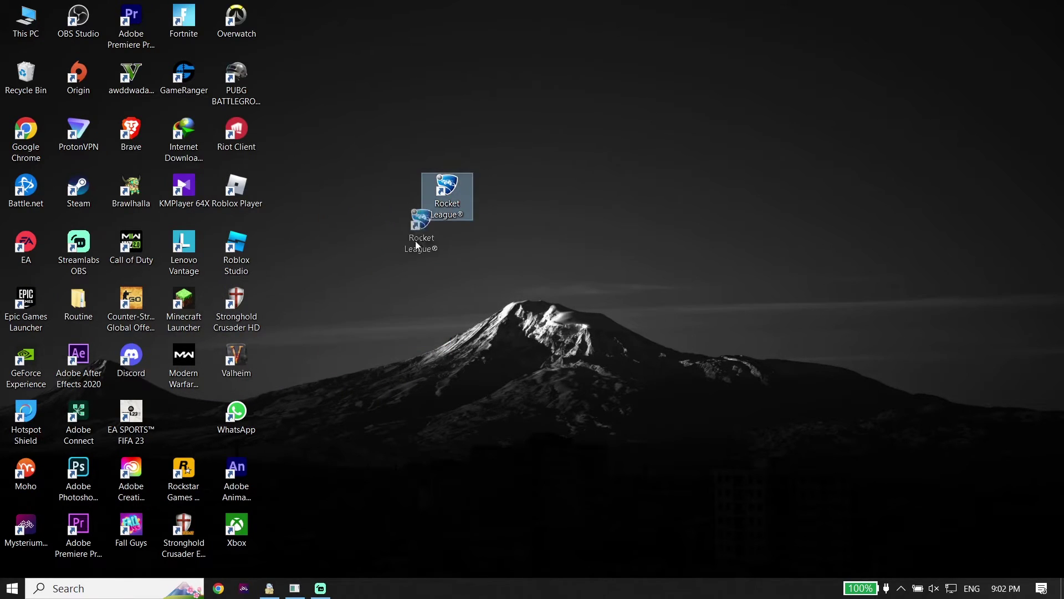
left_click_drag(198, 411, 197, 412)
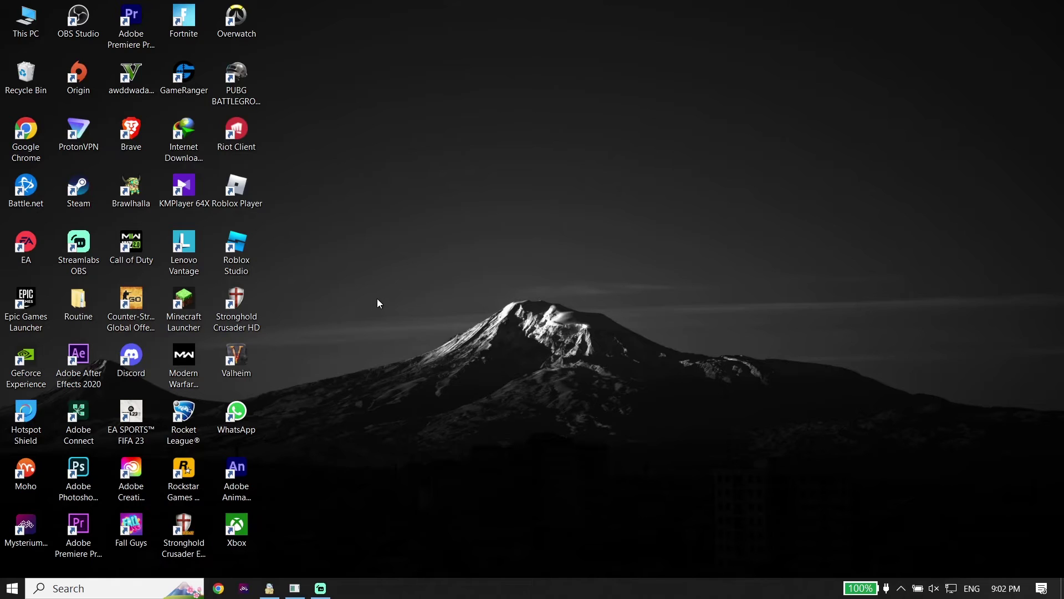
Rearrange the GeForce Experience and Google Chrome shortcuts back into the first icon column.
left_click_drag(25, 363, 450, 195)
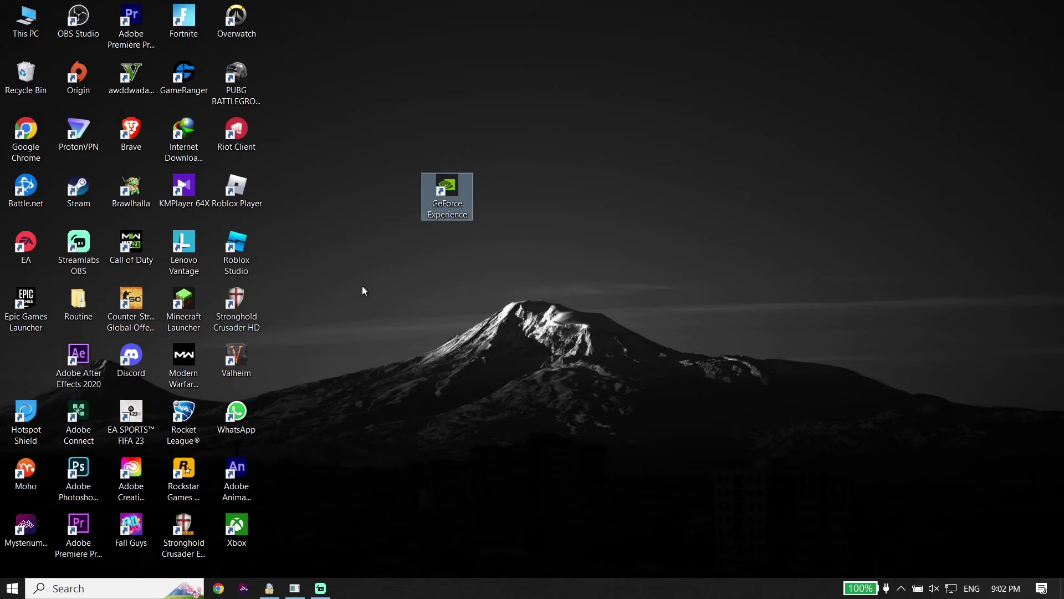
left_click_drag(445, 195, 123, 333)
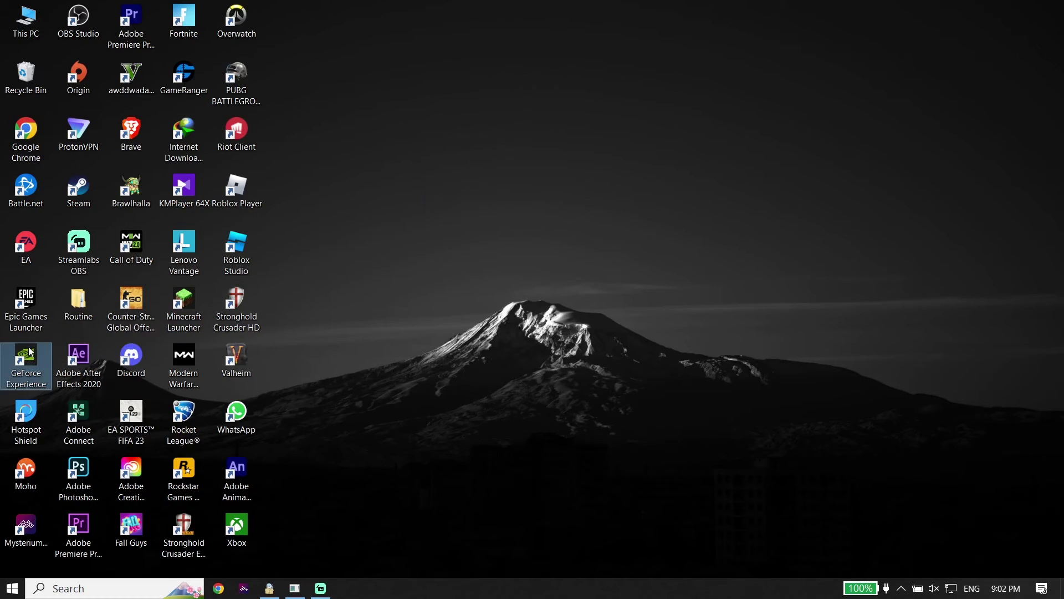
left_click(350, 209)
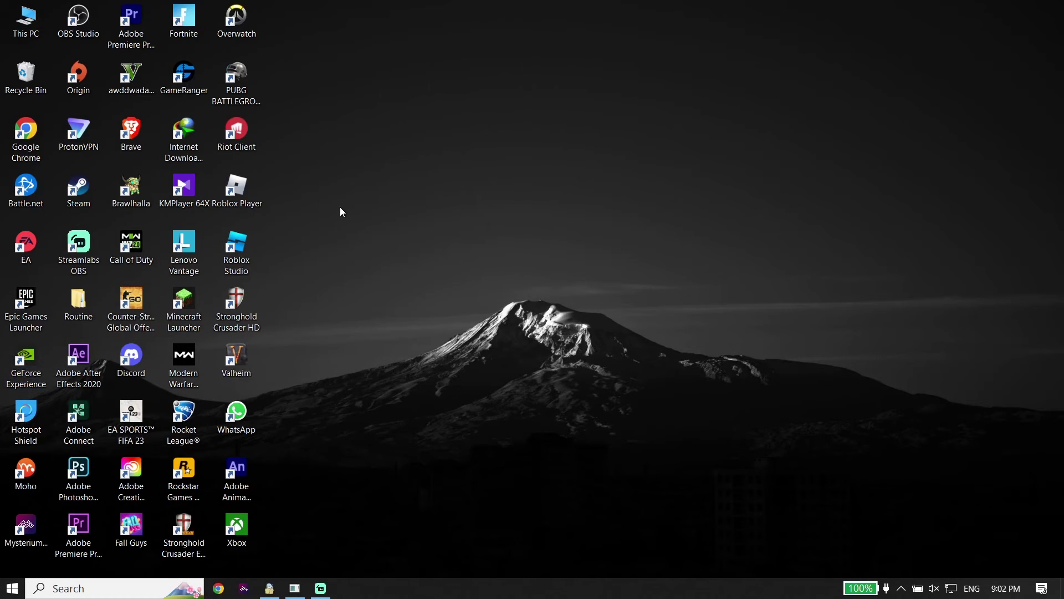
left_click_drag(26, 132, 394, 131)
left_click_drag(541, 182, 543, 184)
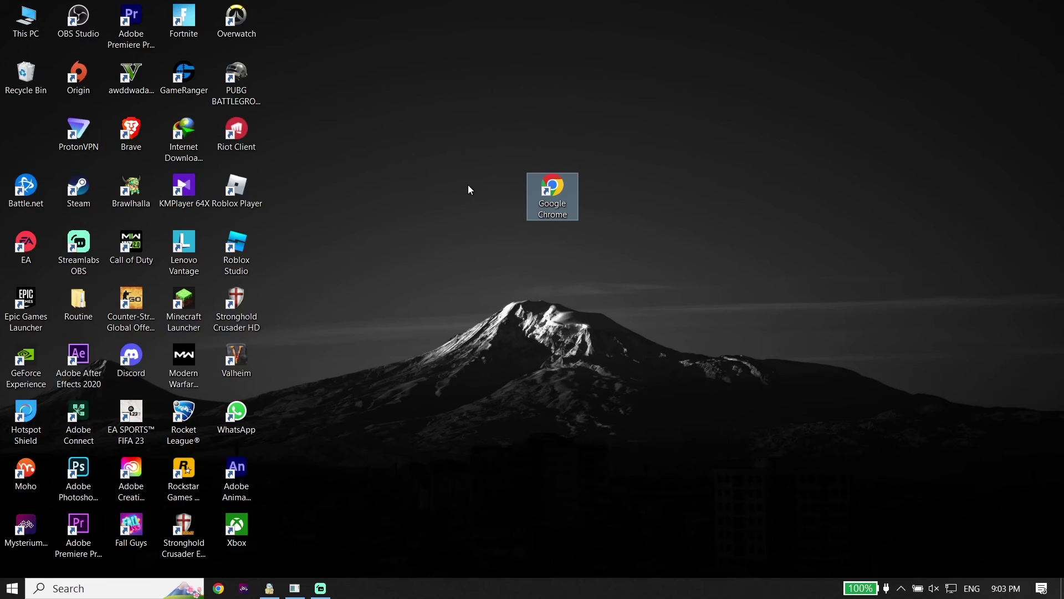
left_click_drag(521, 203, 31, 138)
left_click(296, 270)
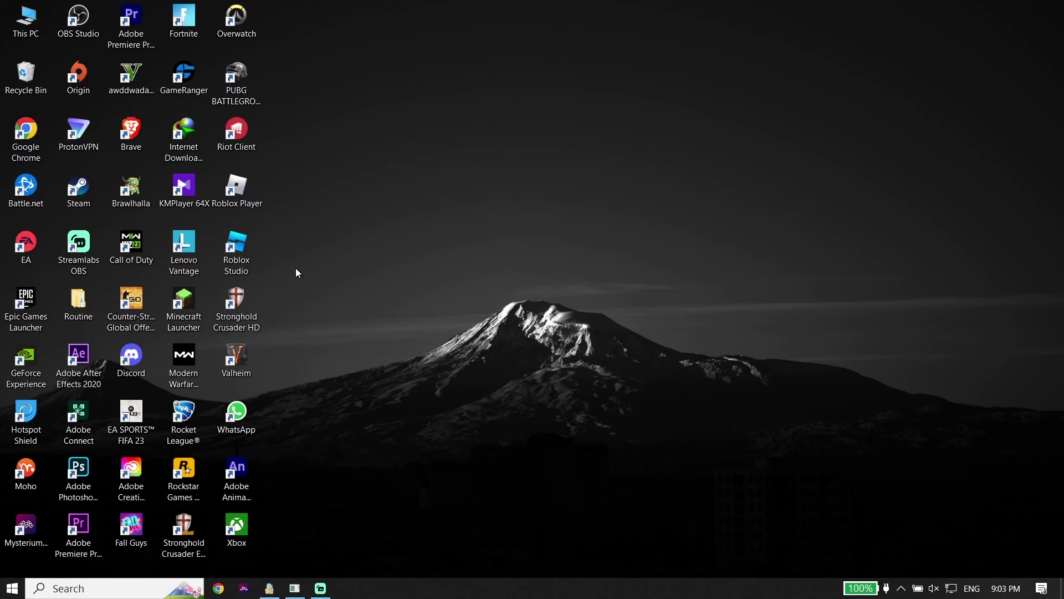
left_click(198, 421)
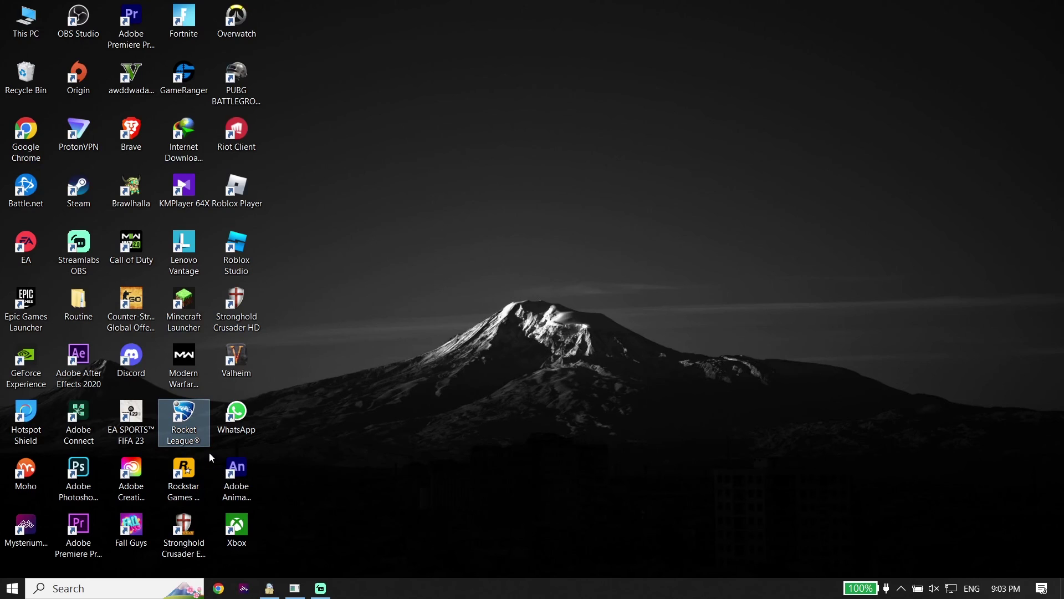